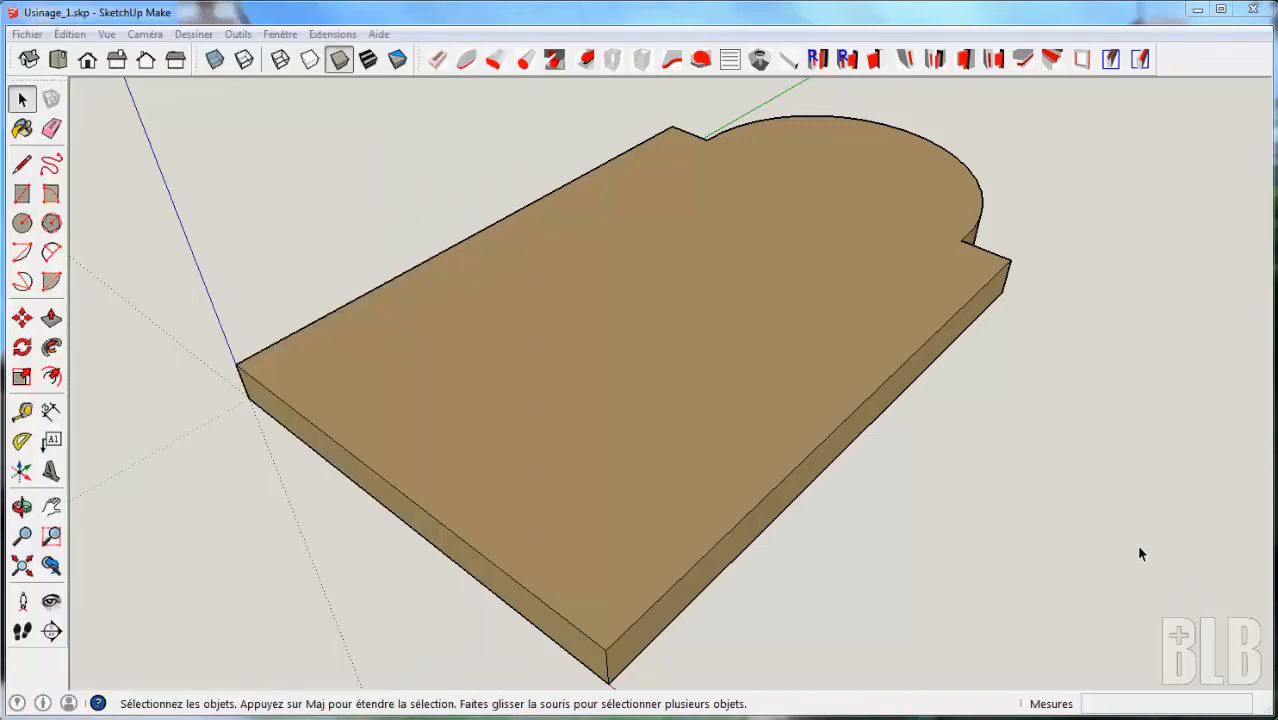
{"action": "left_click", "coordinate": [193, 34]}
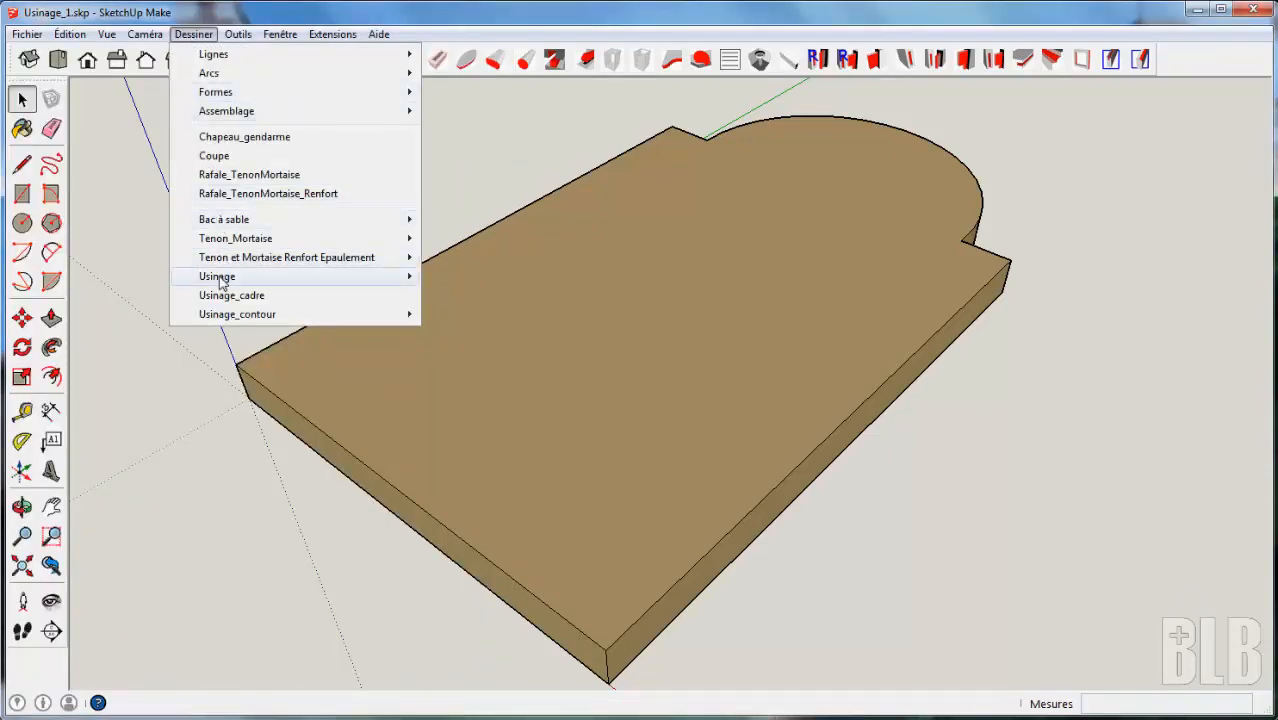
{"action": "mouse_move", "coordinate": [223, 281]}
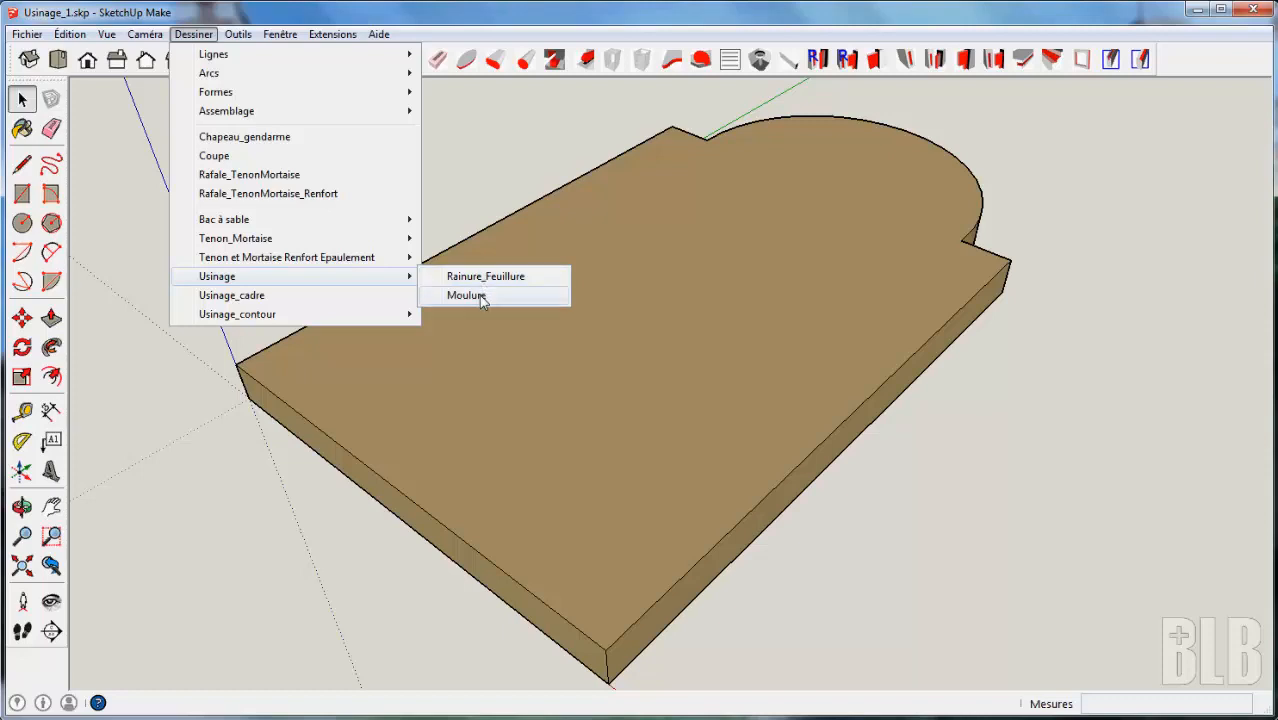
{"action": "left_click", "coordinate": [490, 190]}
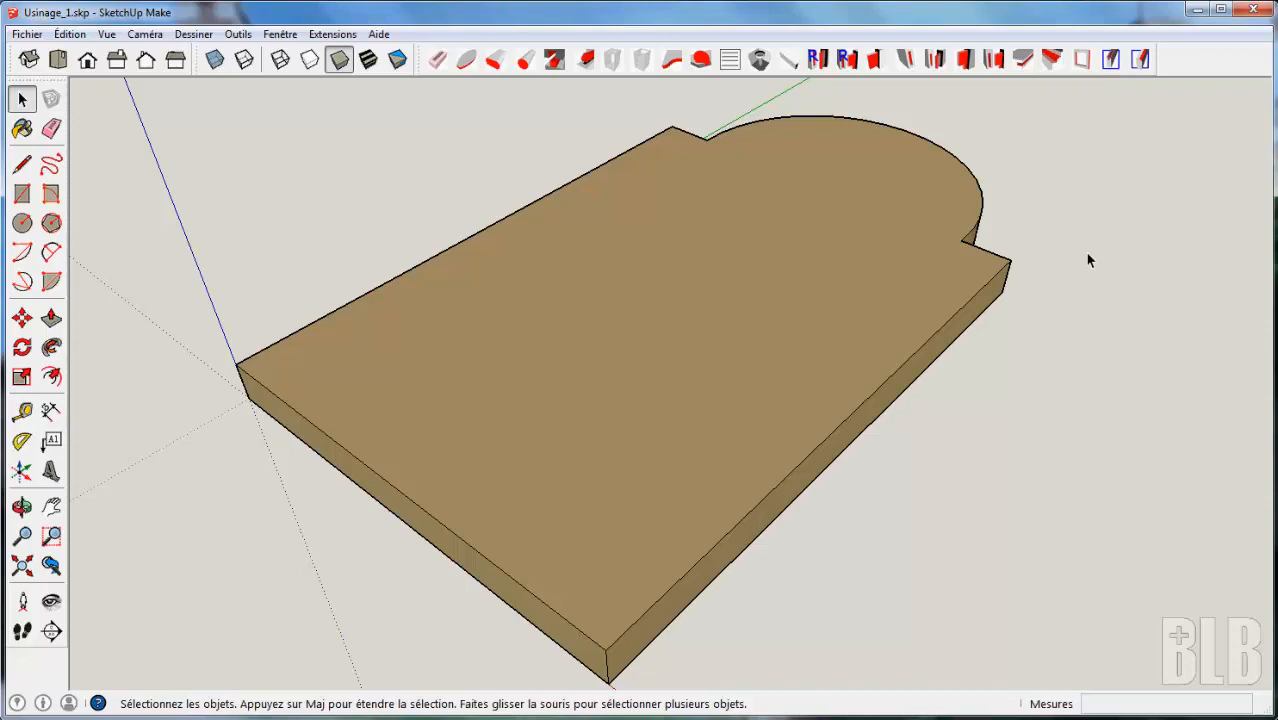
{"action": "middle_click_drag", "start_coordinate": [1088, 255], "coordinate": [1086, 245]}
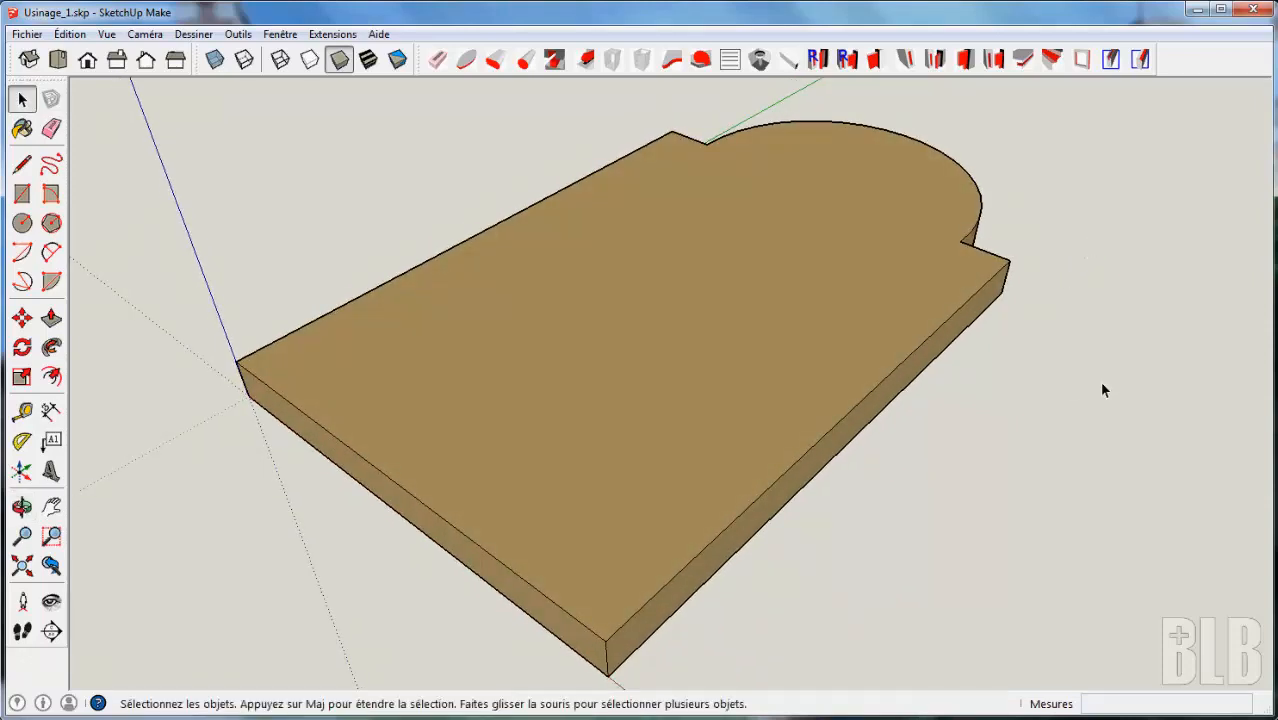
{"action": "mouse_move", "coordinate": [1105, 355]}
{"action": "middle_mouse_down"}
{"action": "mouse_move", "coordinate": [1073, 349]}
{"action": "mouse_move", "coordinate": [1084, 323]}
{"action": "mouse_move", "coordinate": [1102, 342]}
{"action": "middle_mouse_up"}
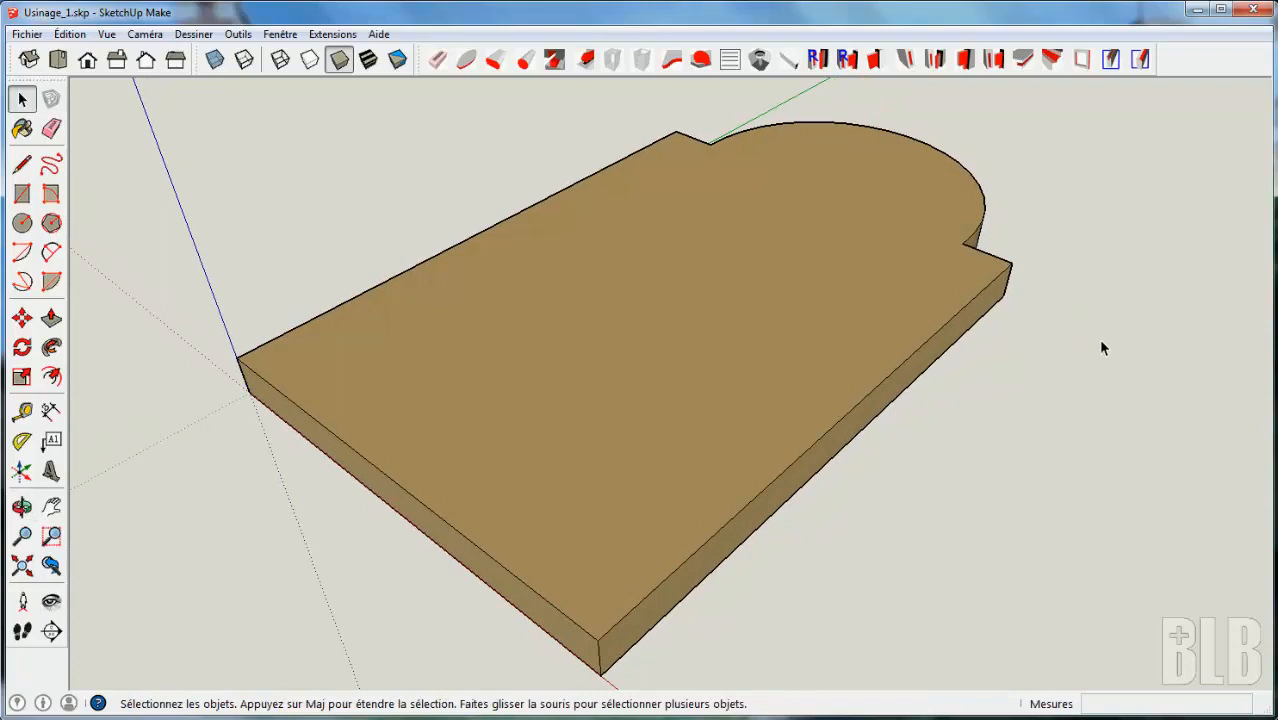
Start a groove cut on the panel from its vertical corner edge and choose the top face's long side, shoulder and arc as the contour
{"action": "left_click", "coordinate": [1023, 60]}
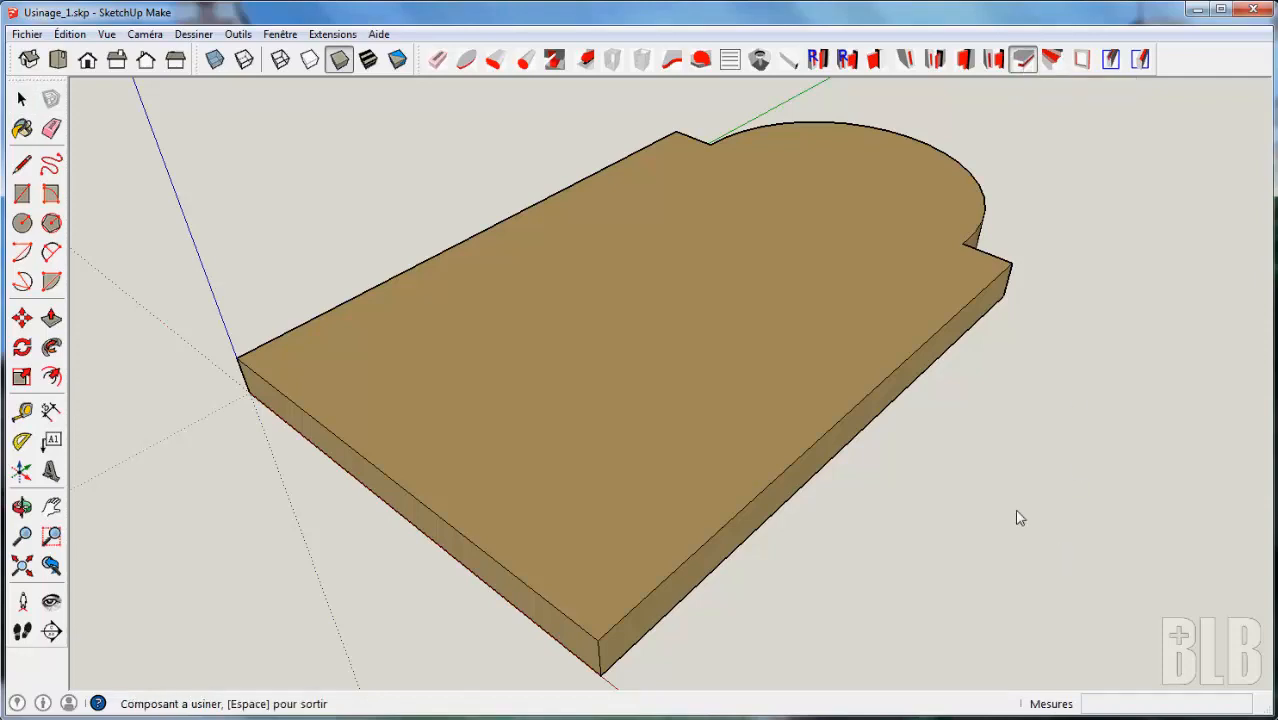
{"action": "left_click", "coordinate": [710, 434]}
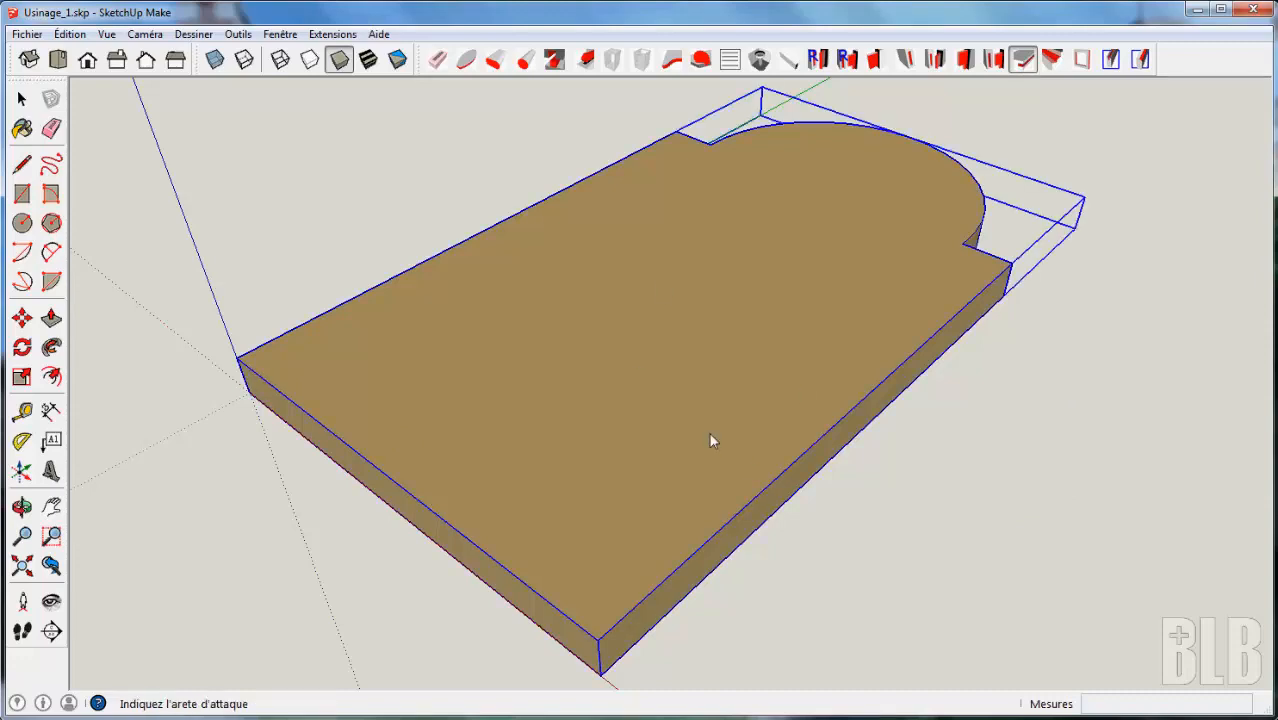
{"action": "middle_click_drag", "start_coordinate": [938, 599], "coordinate": [405, 715]}
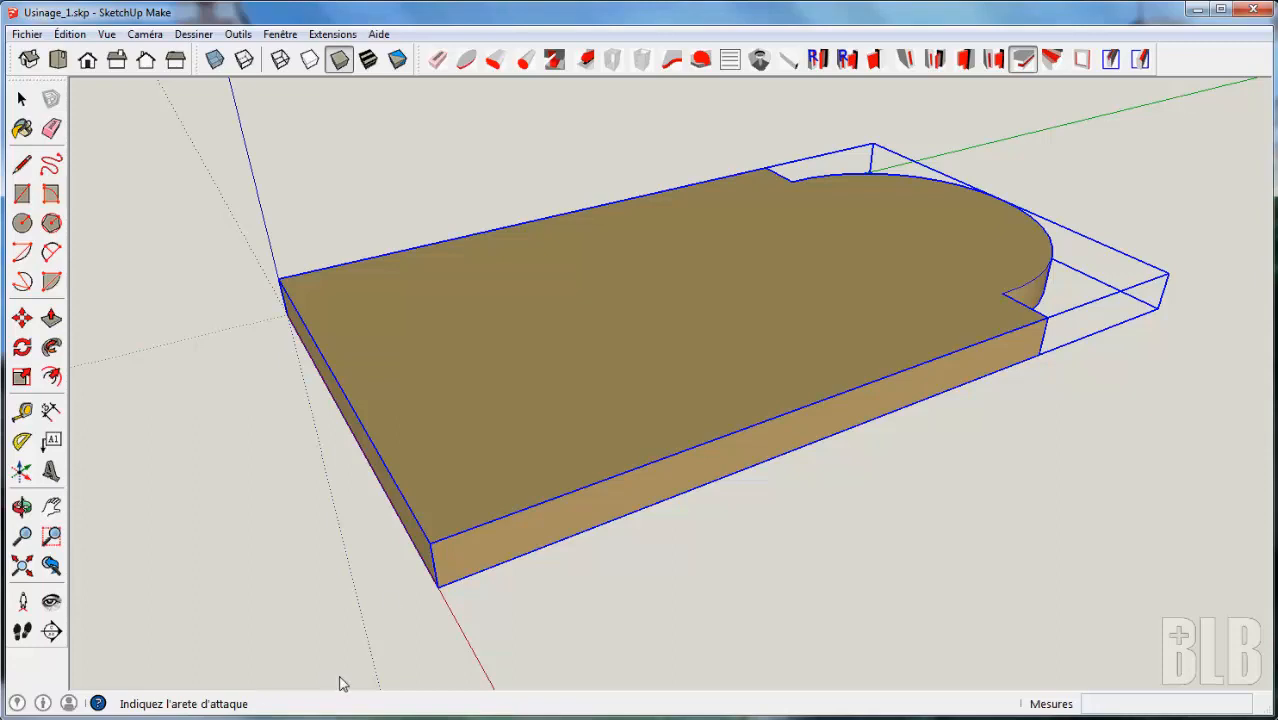
{"action": "left_click", "coordinate": [435, 570]}
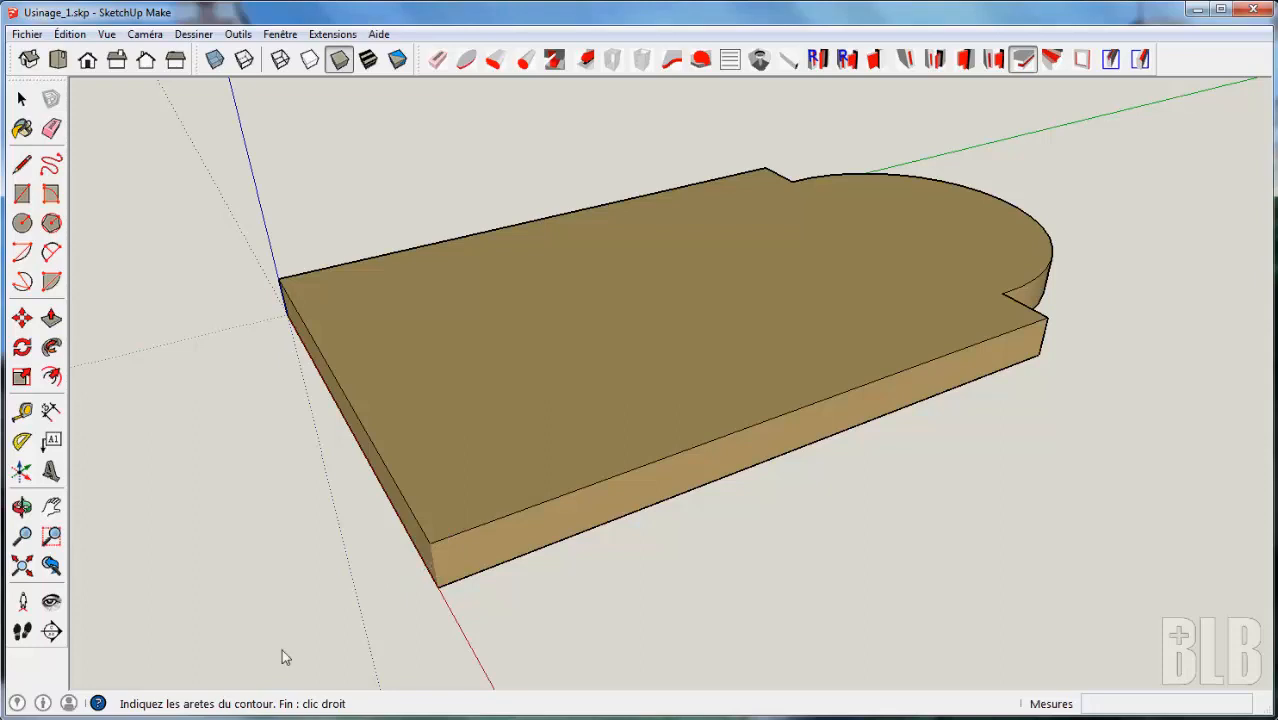
{"action": "left_click", "coordinate": [486, 527]}
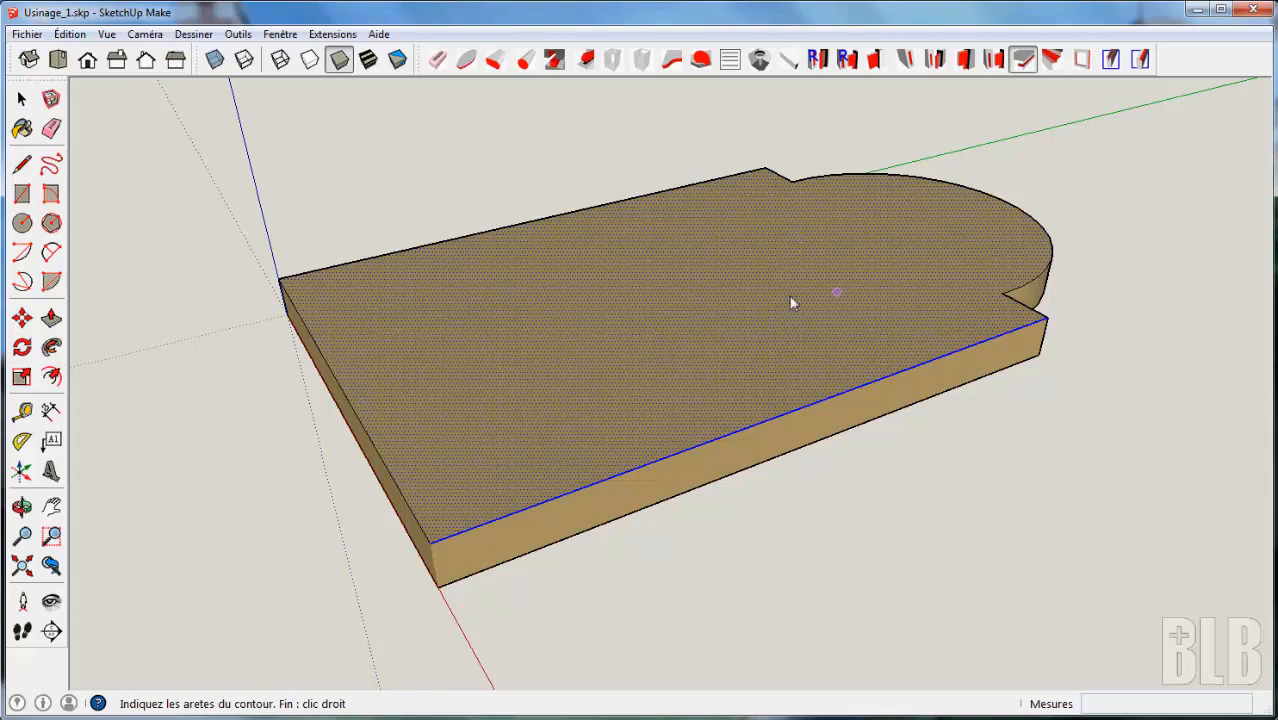
{"action": "left_click", "coordinate": [1017, 304]}
{"action": "left_click", "coordinate": [1023, 285]}
{"action": "right_click", "coordinate": [731, 287]}
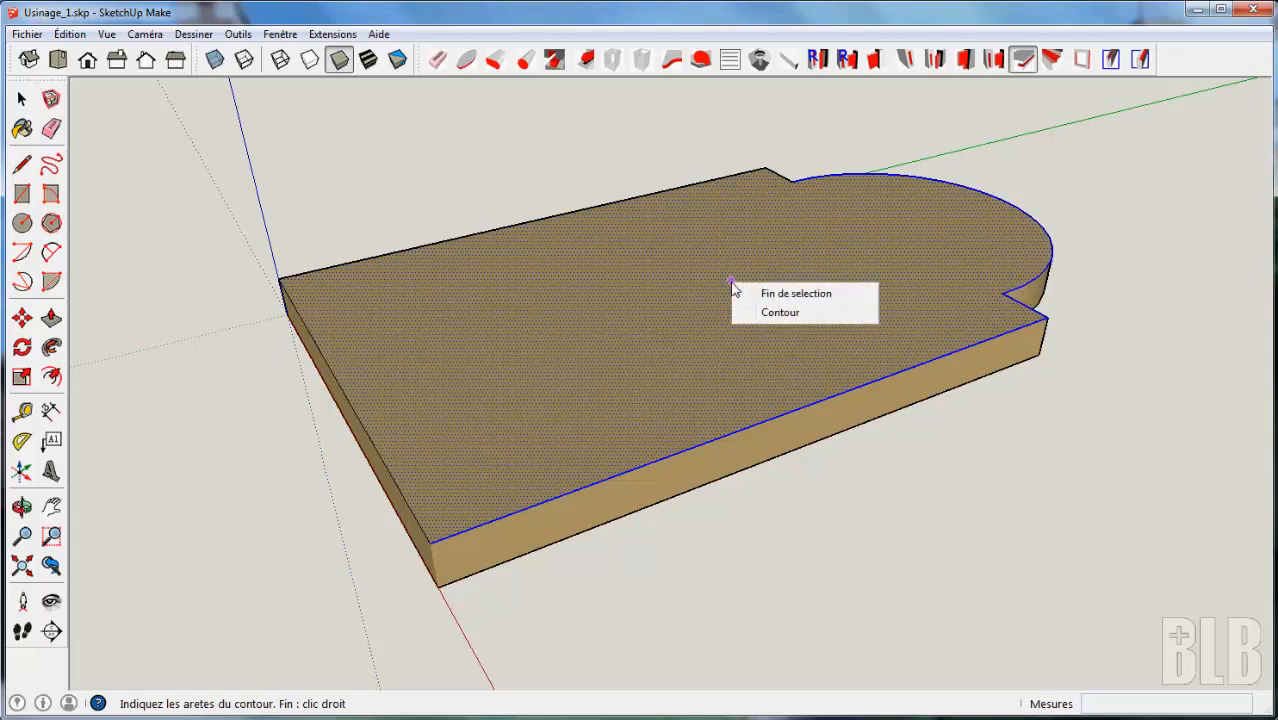
{"action": "left_click", "coordinate": [792, 296]}
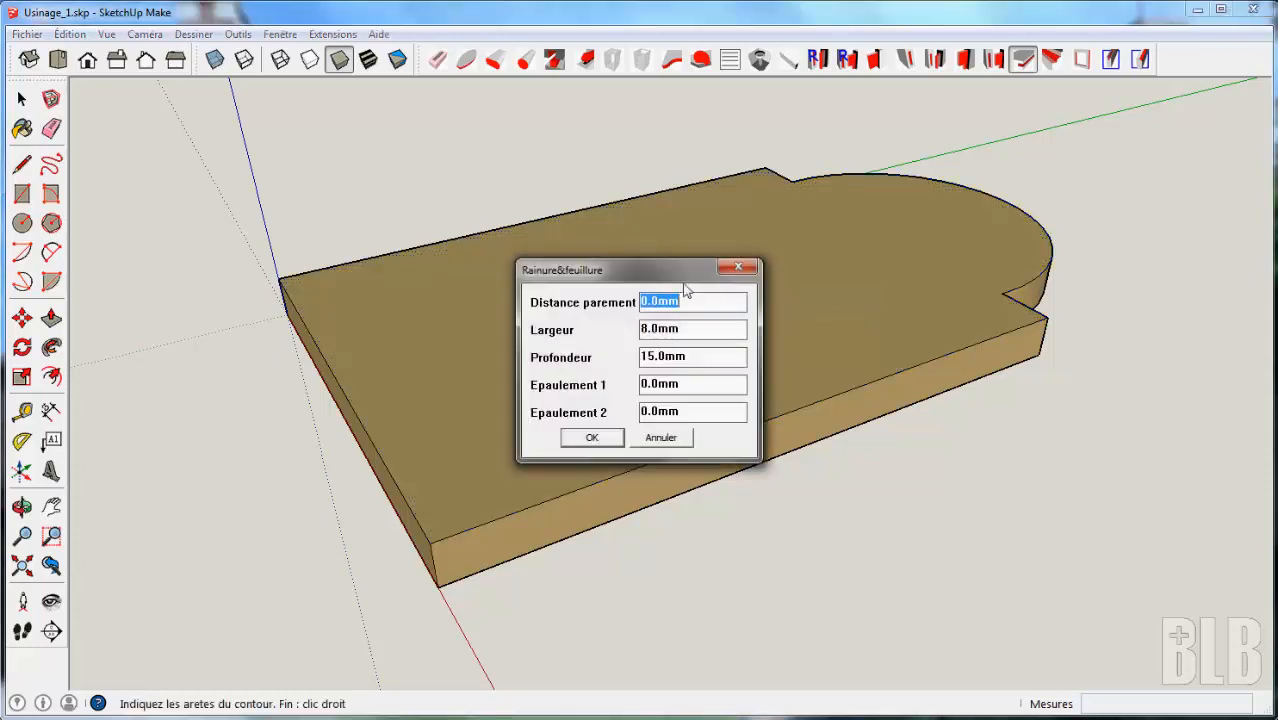
Cut the rabbet with 0 mm face distance, 8 mm width, 15 mm depth and 0 mm shoulders, and decline another machining
{"action": "left_click_drag", "start_coordinate": [669, 276], "coordinate": [624, 247]}
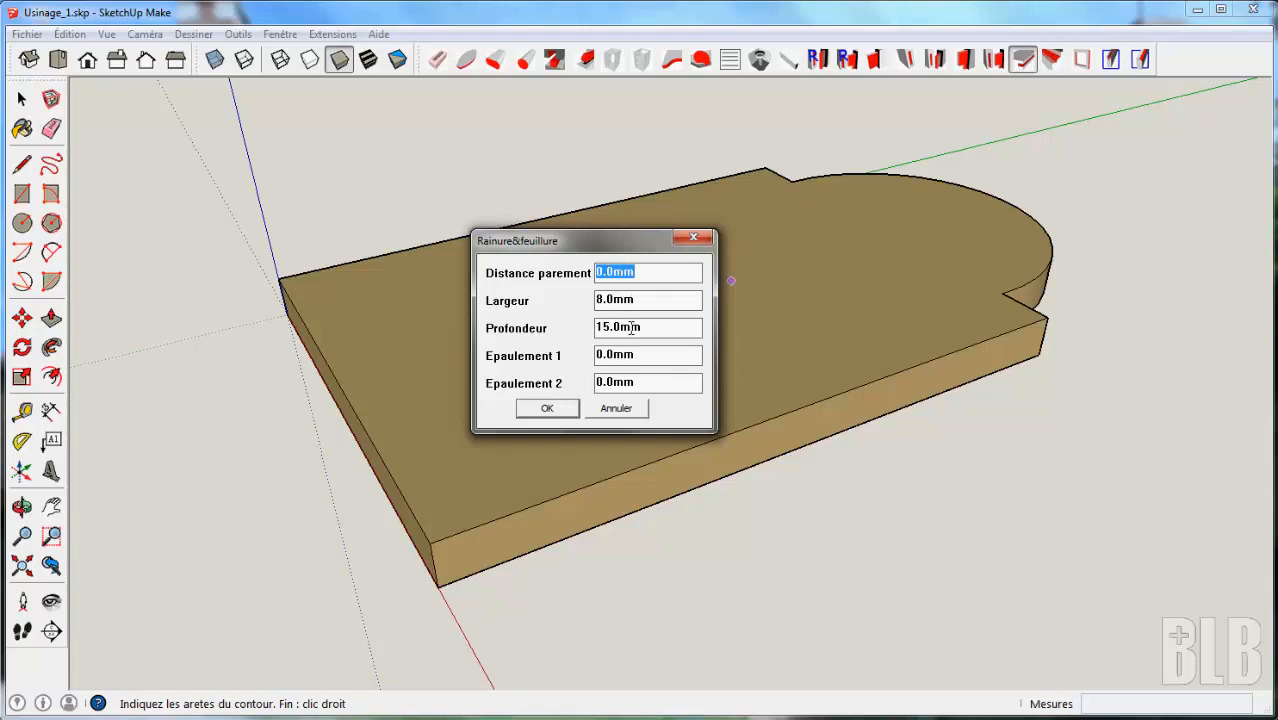
{"action": "left_click", "coordinate": [563, 410]}
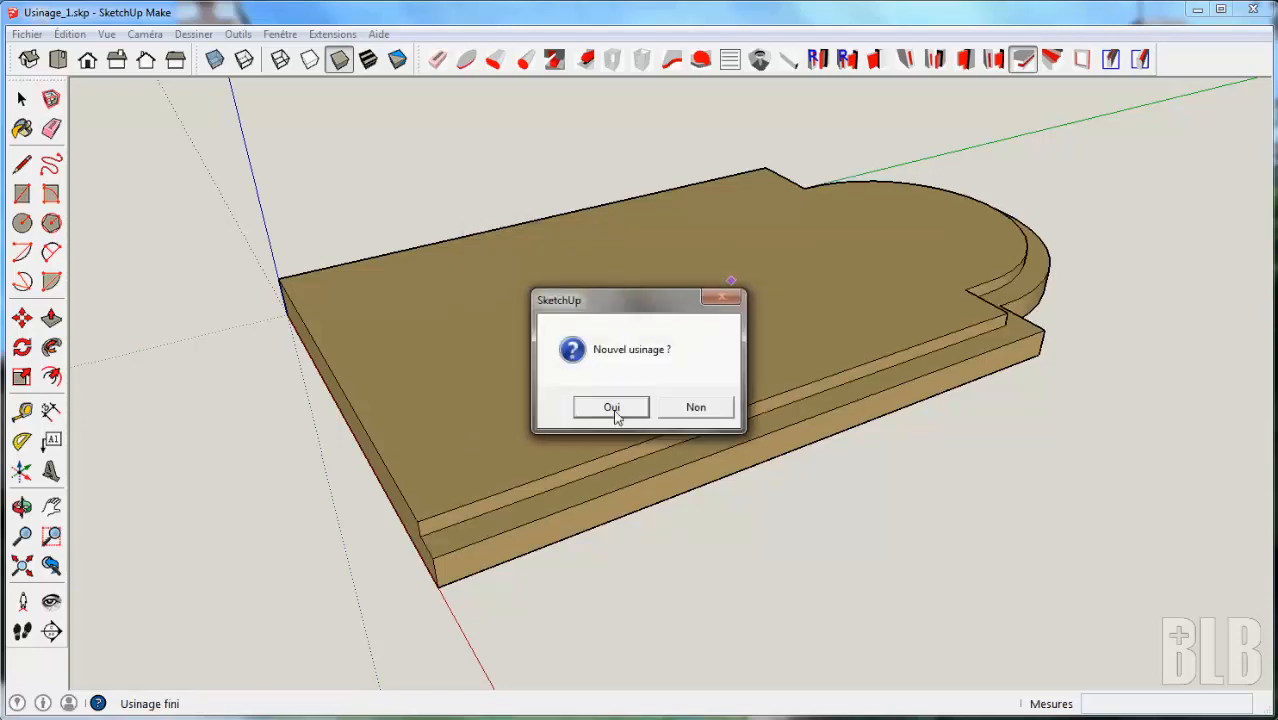
{"action": "left_click", "coordinate": [697, 408]}
Undo the rabbet cut along the panel's edge
{"action": "middle_click_drag", "start_coordinate": [1021, 391], "coordinate": [1035, 439]}
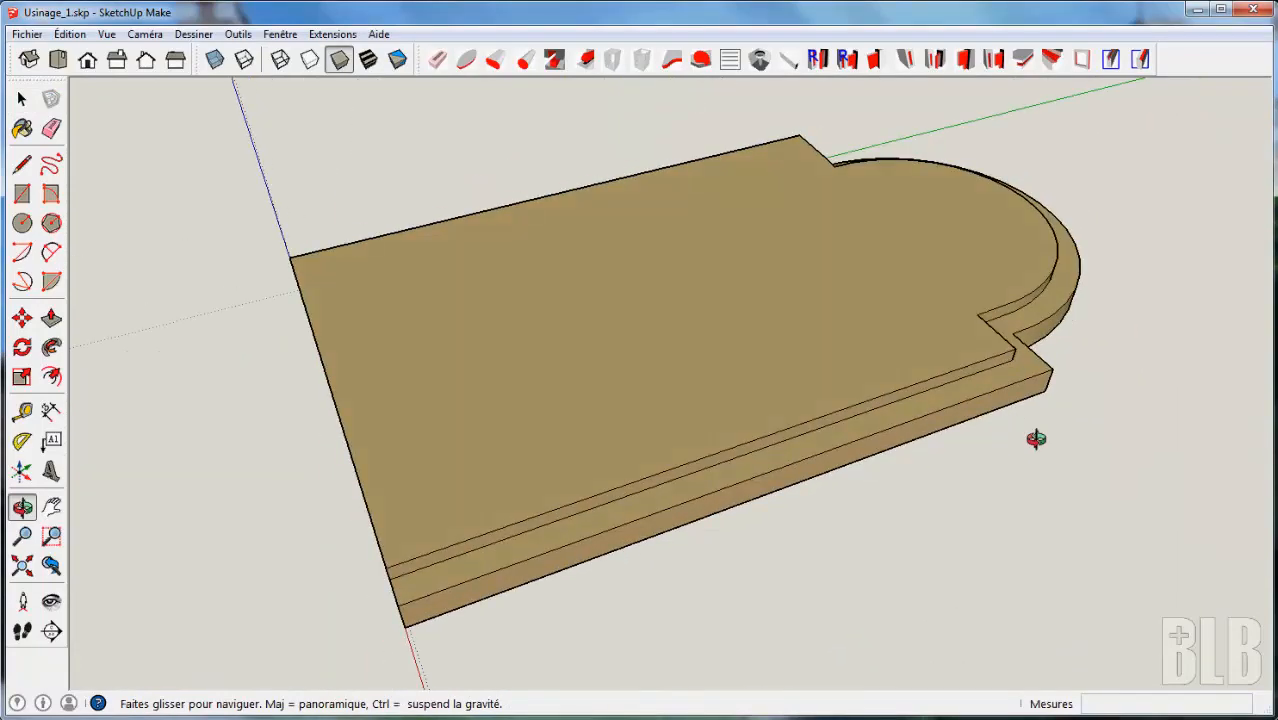
{"action": "key", "text": "space"}
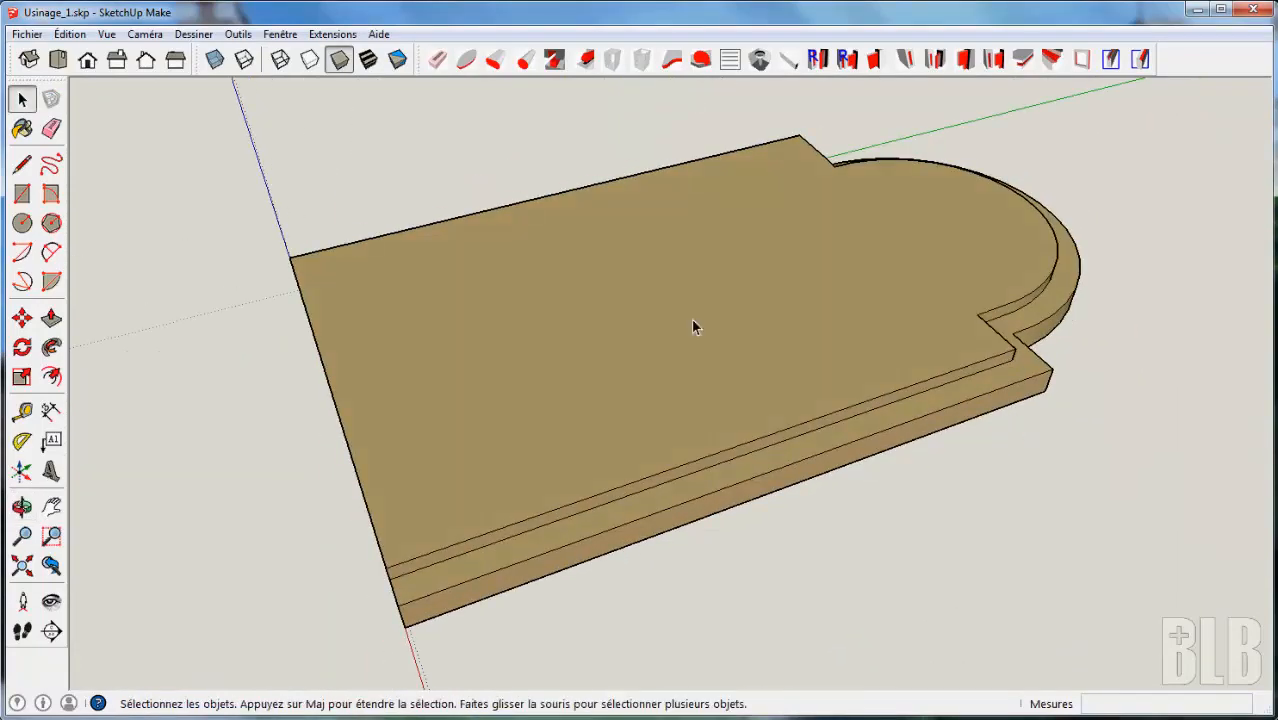
{"action": "left_click", "coordinate": [69, 34]}
{"action": "left_click", "coordinate": [81, 56]}
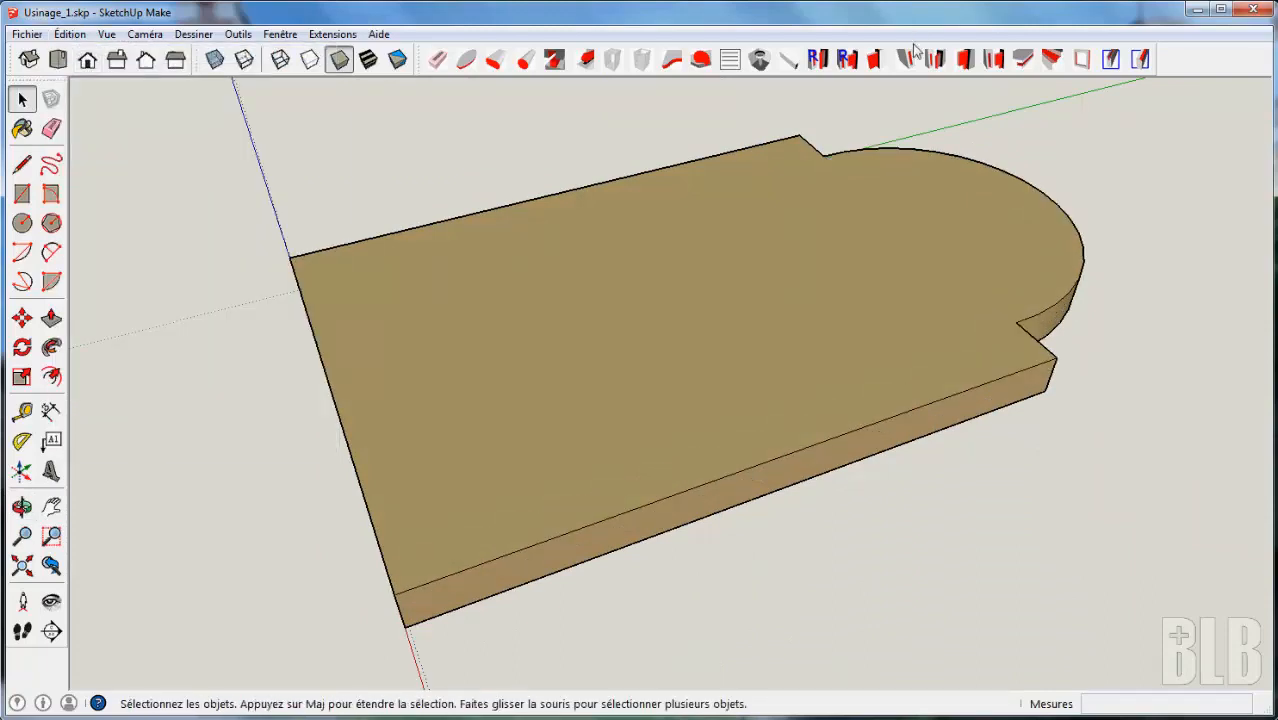
Start a groove cut on the panel from its vertical corner edge, using the Contour option to follow the whole top-face outline
{"action": "left_click", "coordinate": [1022, 60]}
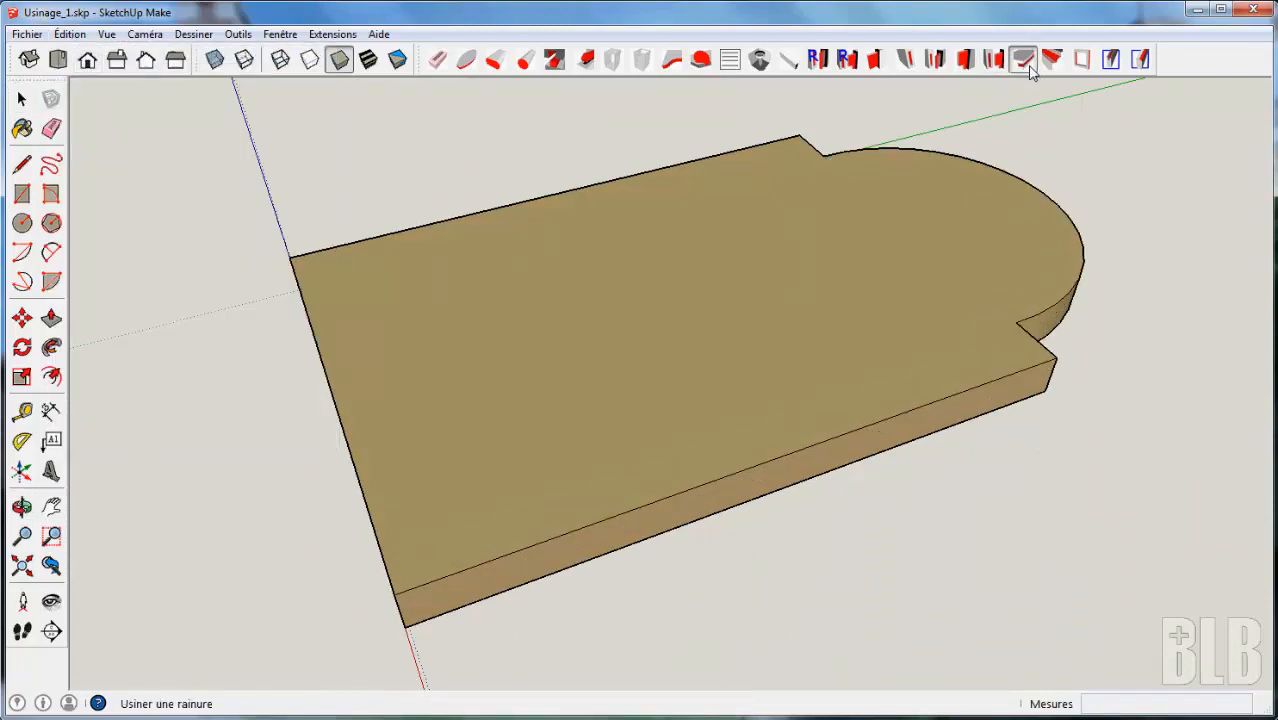
{"action": "left_click", "coordinate": [703, 397]}
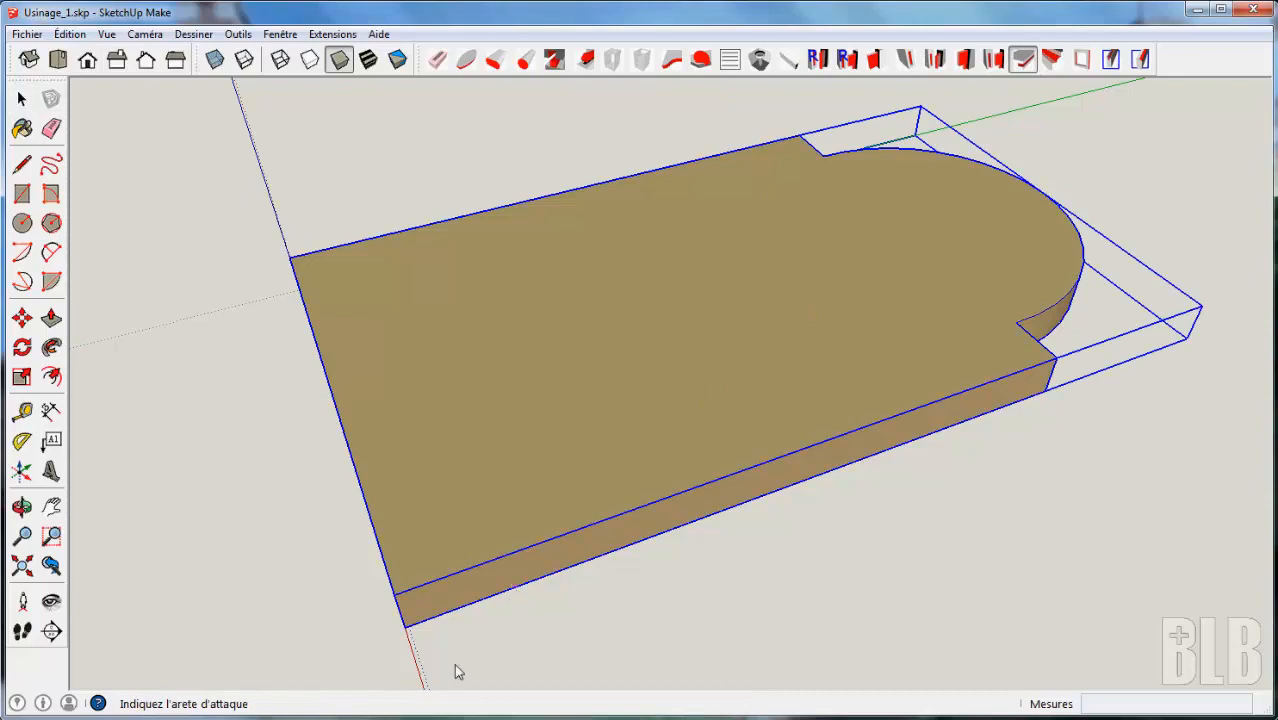
{"action": "middle_click_drag", "start_coordinate": [628, 599], "coordinate": [662, 479]}
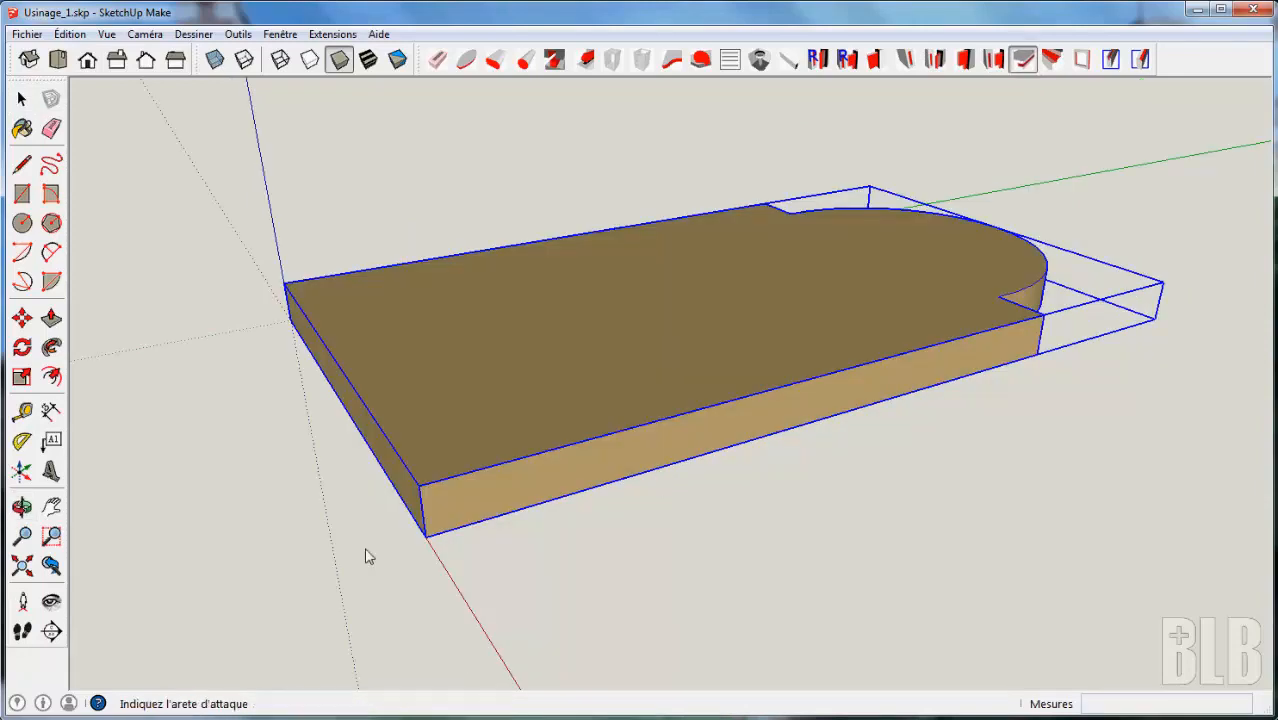
{"action": "left_click", "coordinate": [427, 518]}
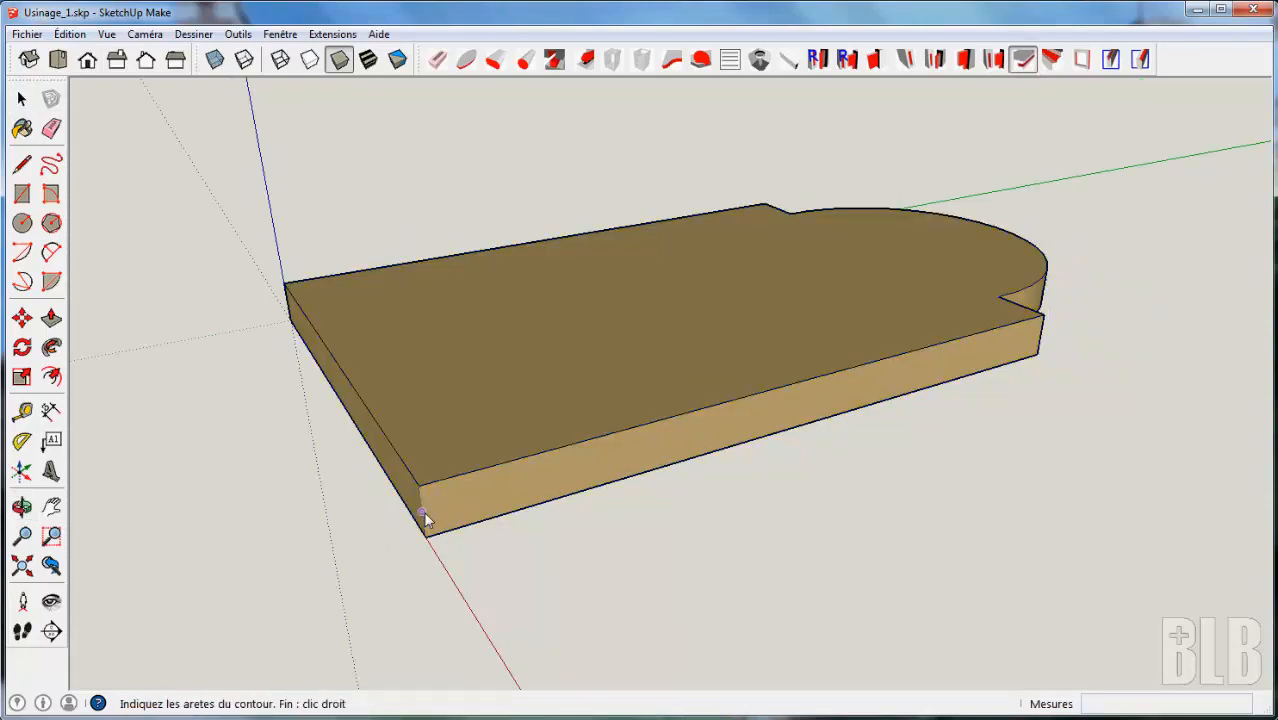
{"action": "left_click", "coordinate": [488, 468]}
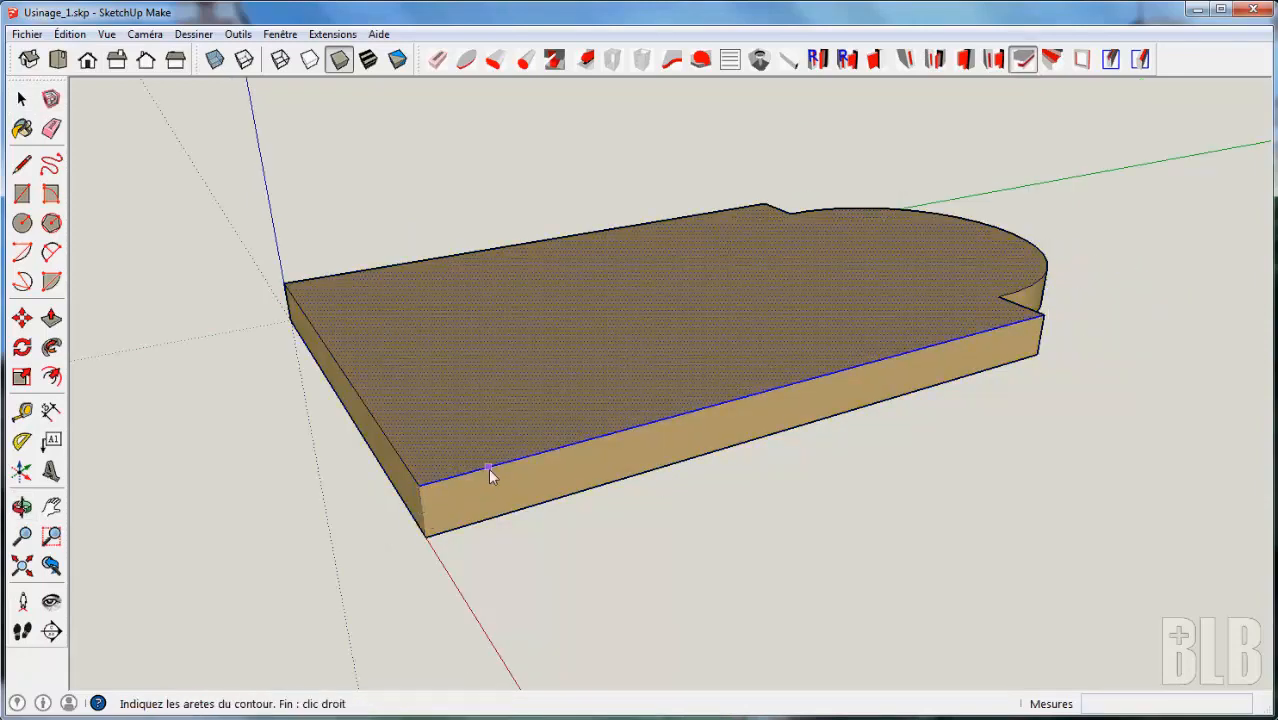
{"action": "right_click", "coordinate": [652, 333]}
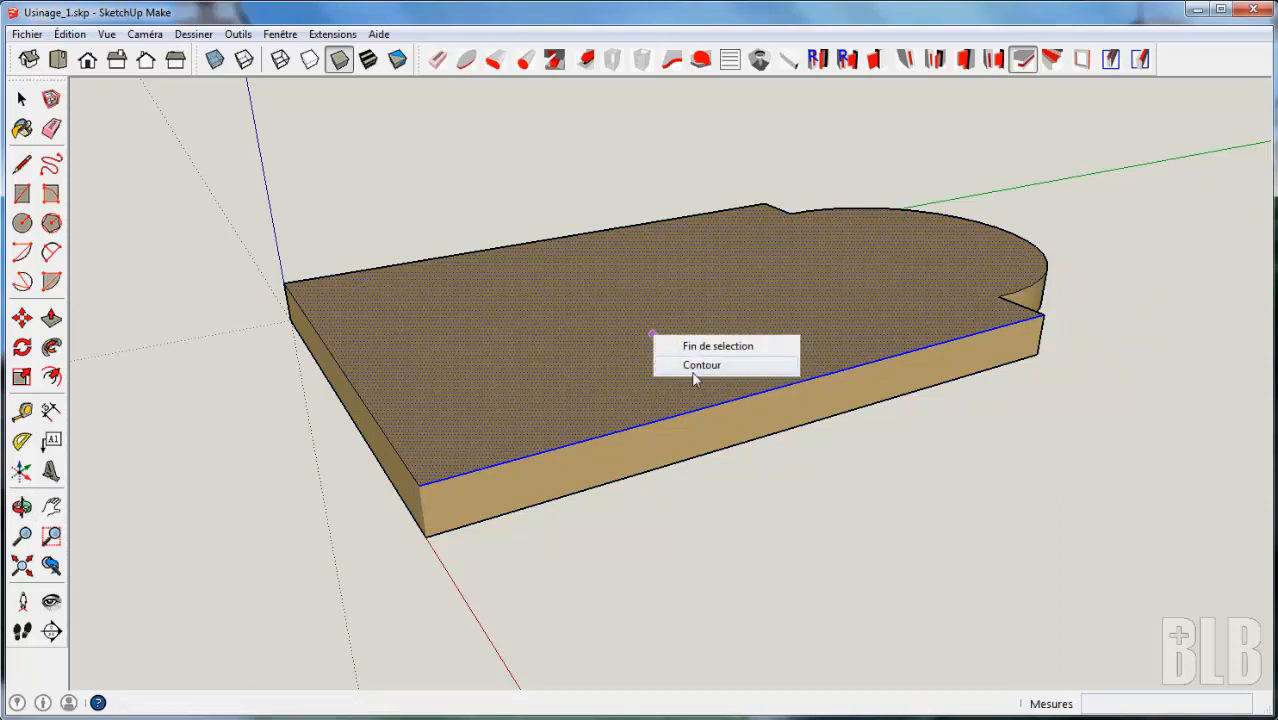
{"action": "left_click", "coordinate": [697, 366]}
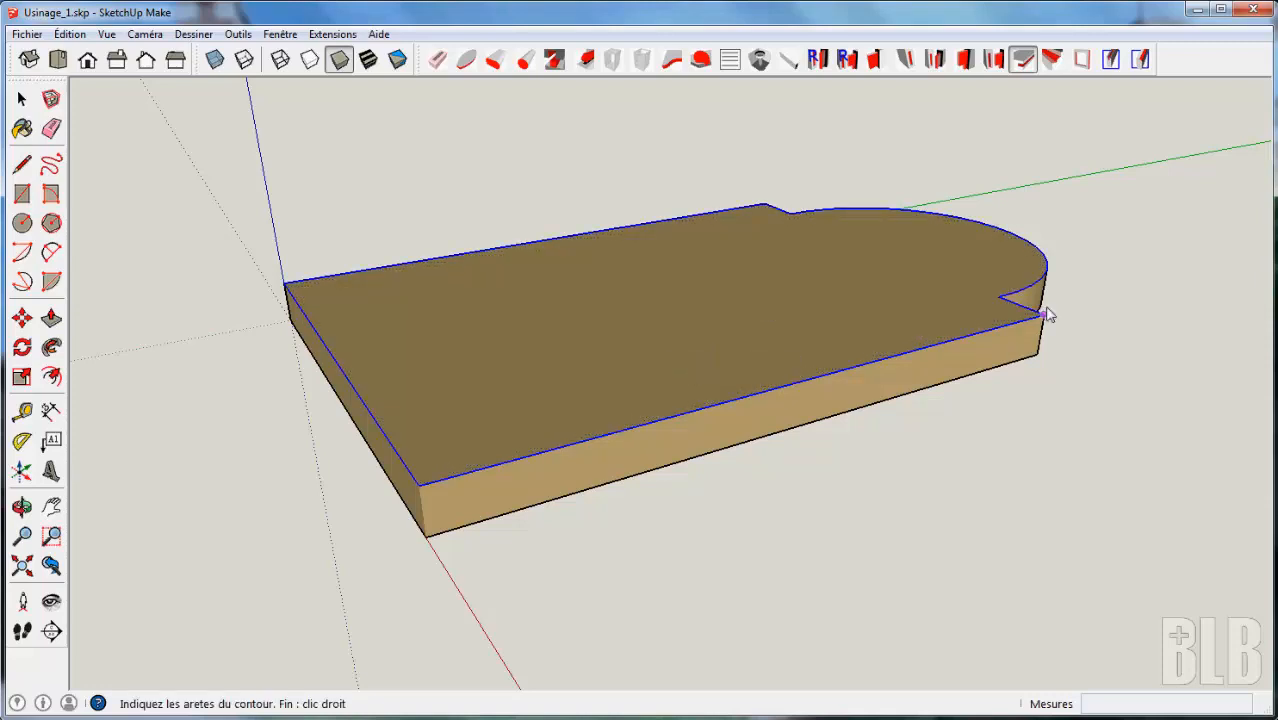
{"action": "right_click", "coordinate": [479, 337]}
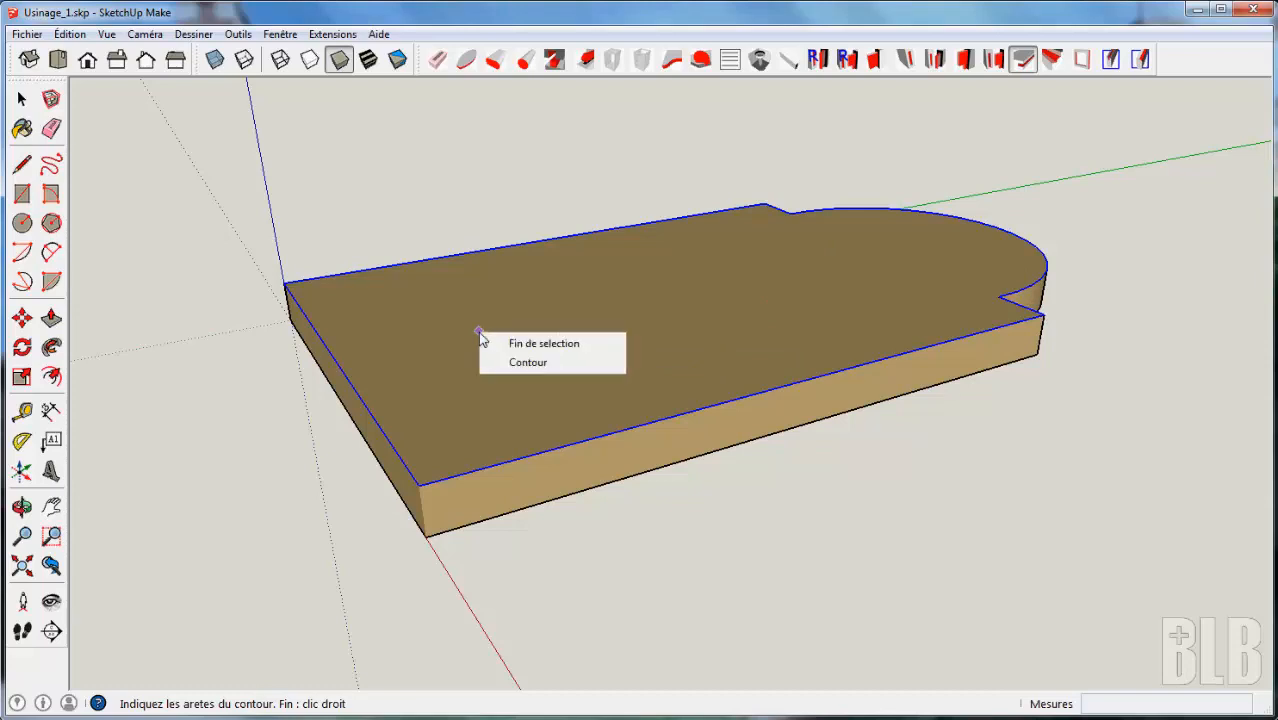
{"action": "left_click", "coordinate": [547, 345]}
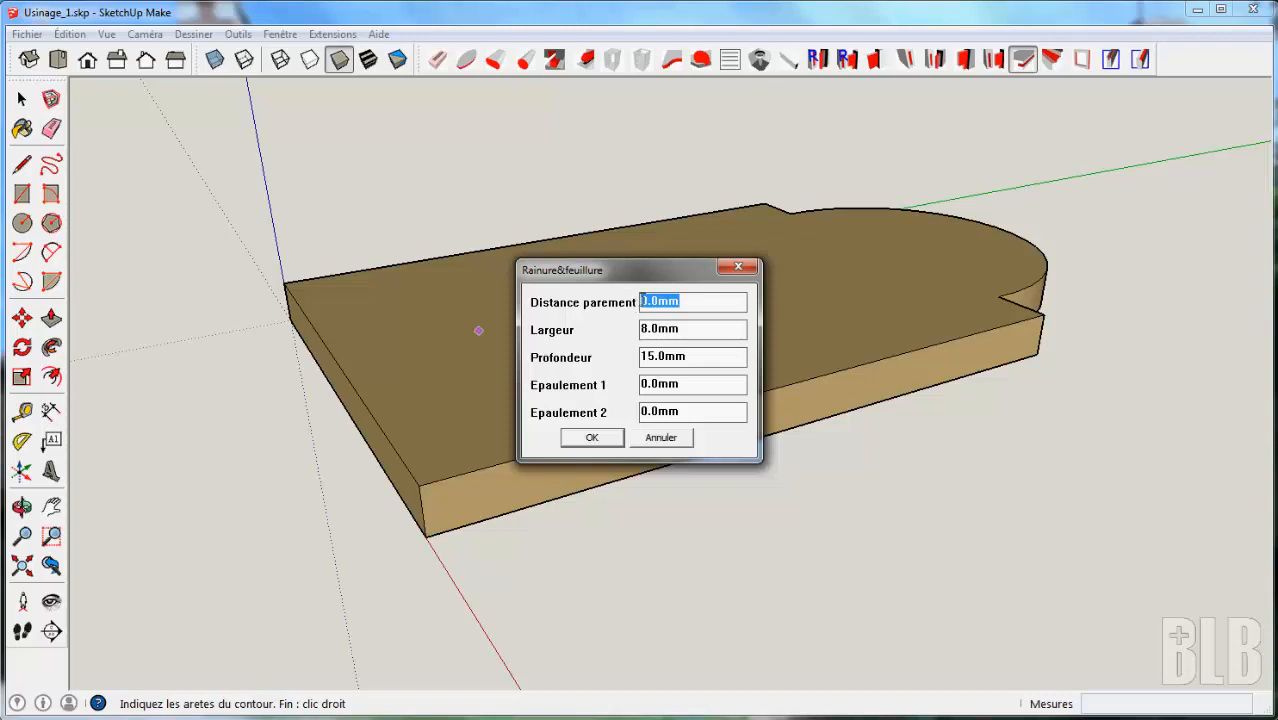
Set the groove's face distance to 8 mm, cut it 8 mm wide and 15 mm deep around the panel, and decline another machining
{"action": "left_click", "coordinate": [642, 300]}
{"action": "left_click_drag", "start_coordinate": [640, 302], "coordinate": [646, 304]}
{"action": "type", "text": "8"}
{"action": "left_click", "coordinate": [593, 437]}
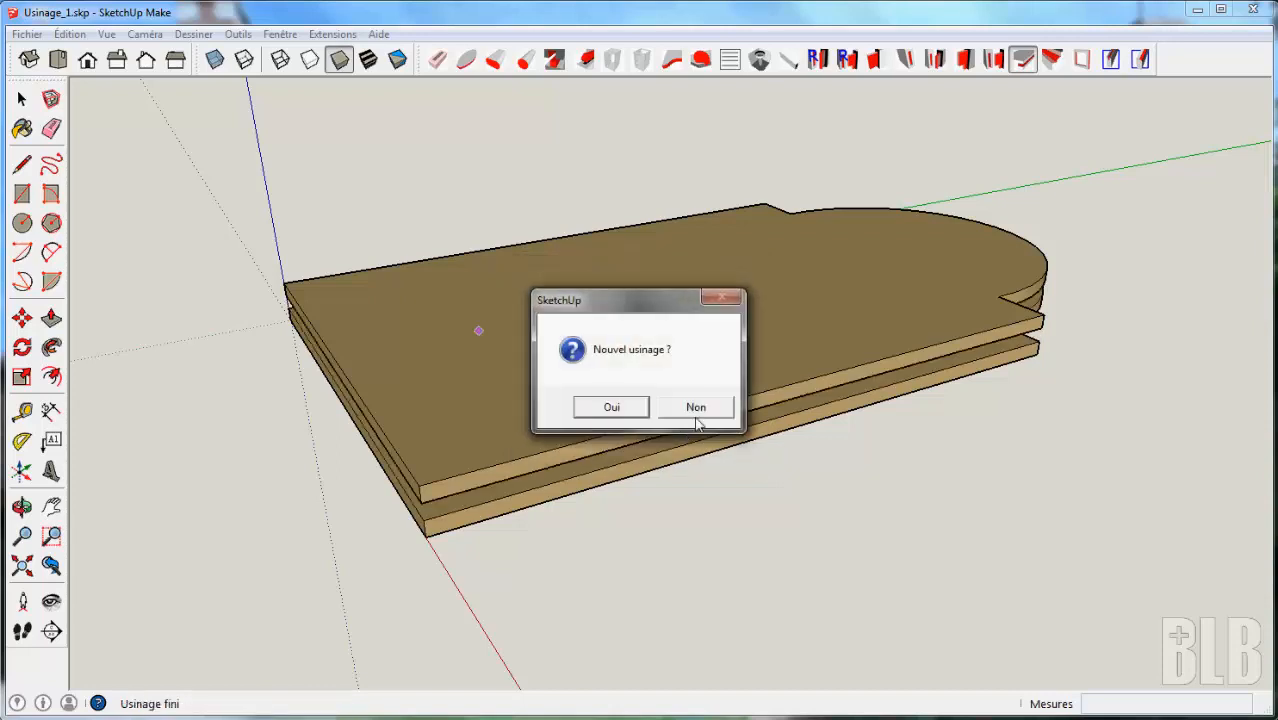
{"action": "left_click", "coordinate": [695, 408]}
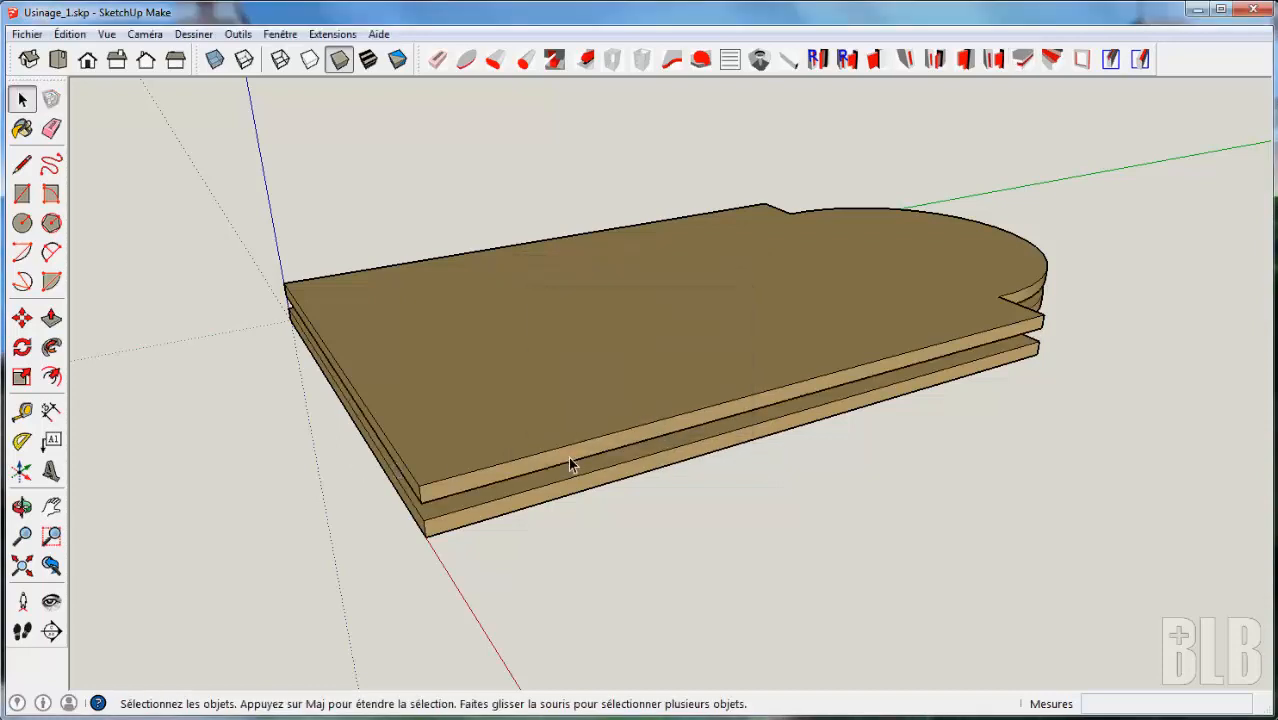
{"action": "middle_click_drag", "start_coordinate": [790, 651], "coordinate": [349, 557]}
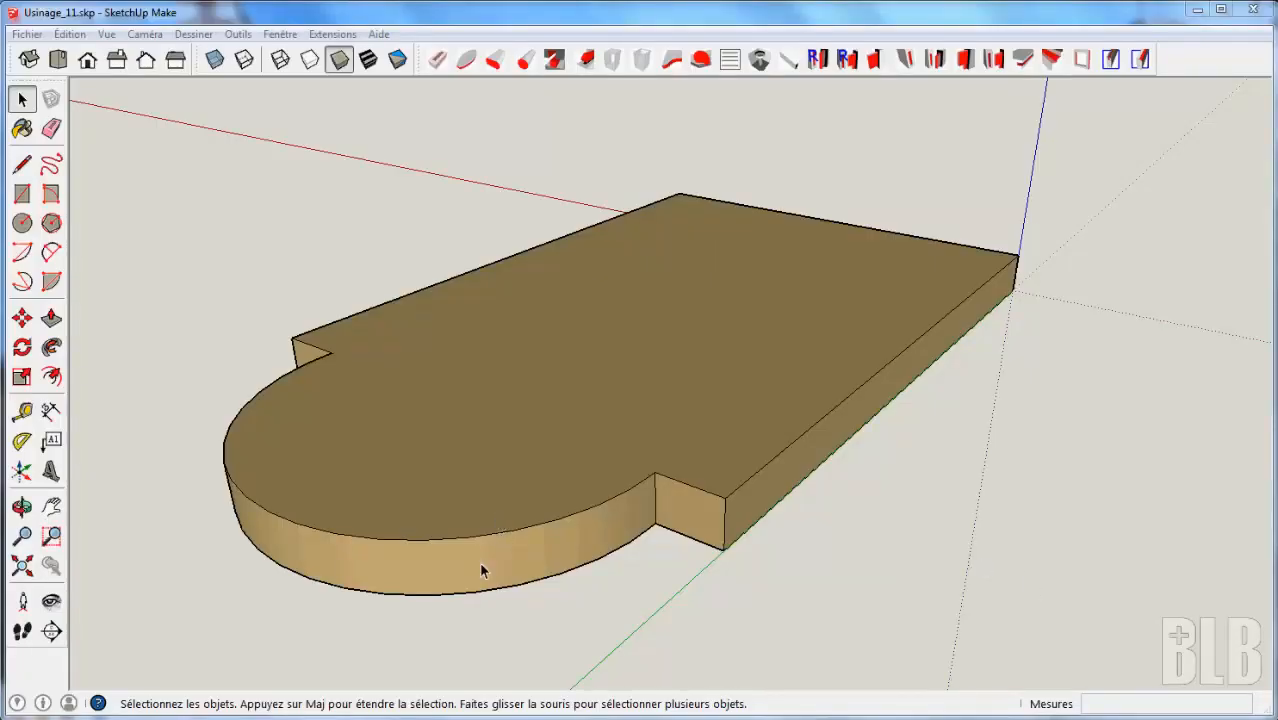
Start a moulding on the panel from its vertical corner edge, following only the top-face long edge, adjoining shoulder edge and arc
{"action": "left_click", "coordinate": [1052, 62]}
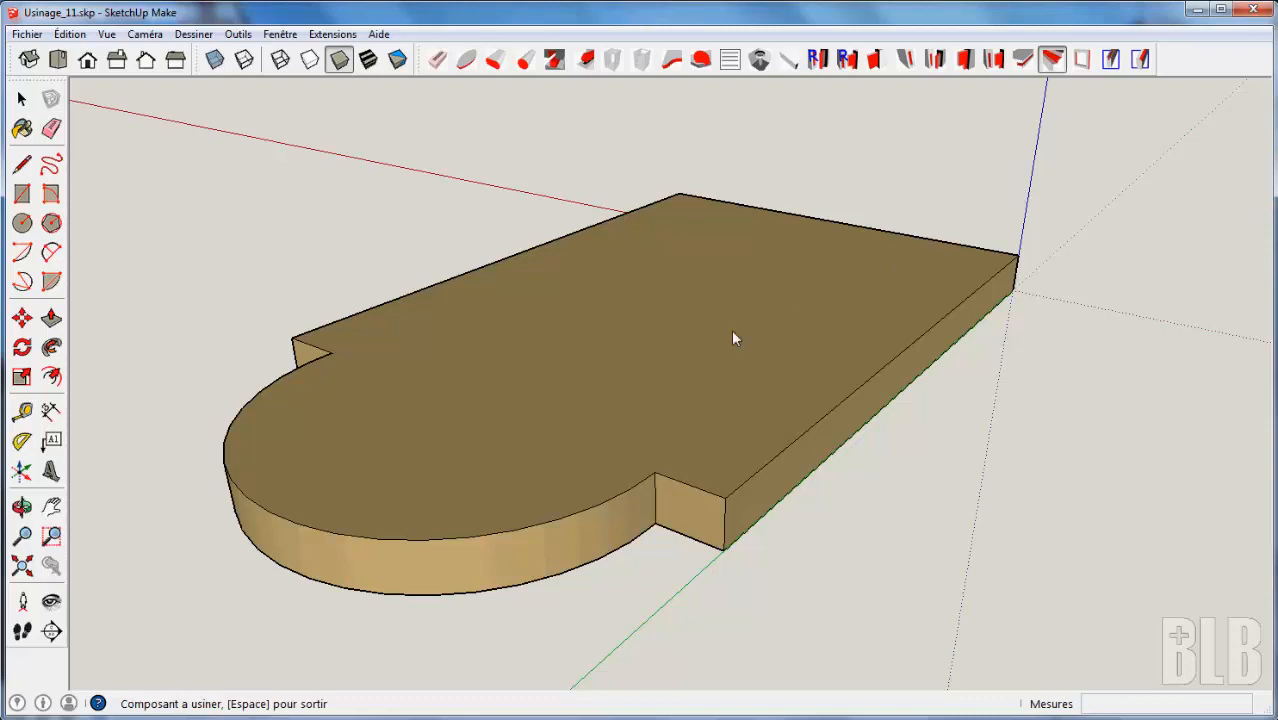
{"action": "left_click", "coordinate": [663, 380]}
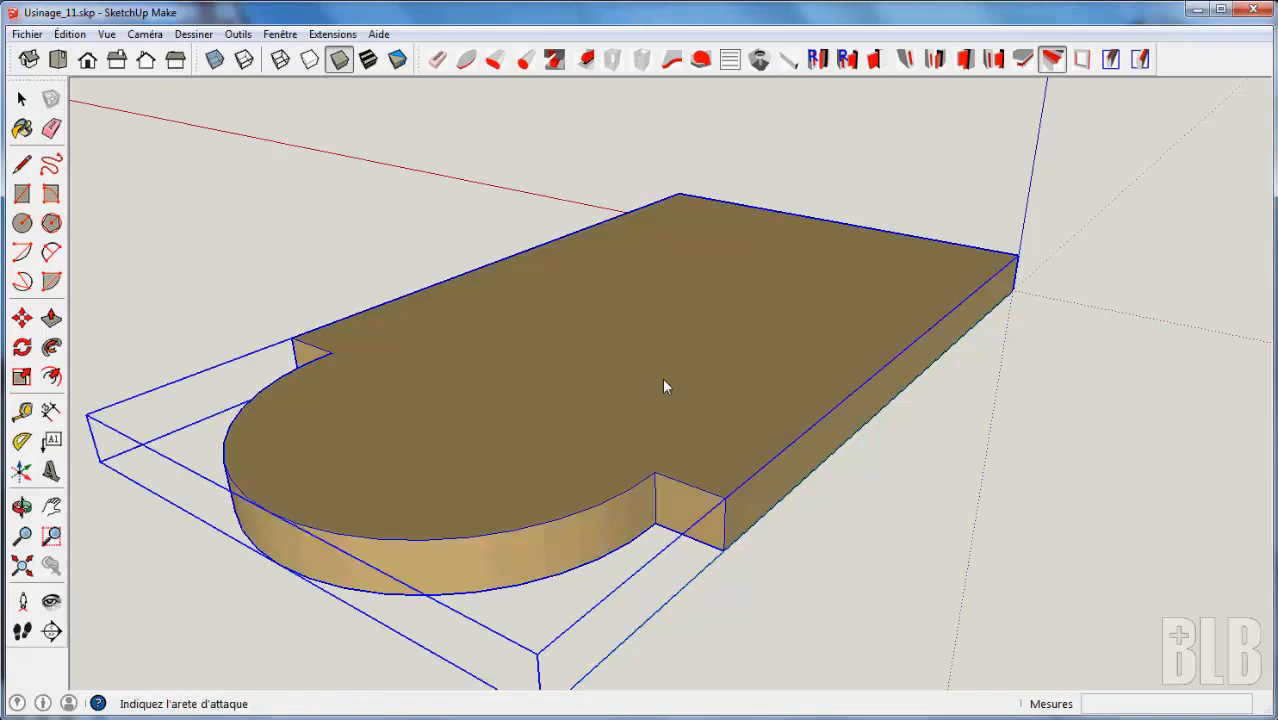
{"action": "left_click", "coordinate": [1015, 276]}
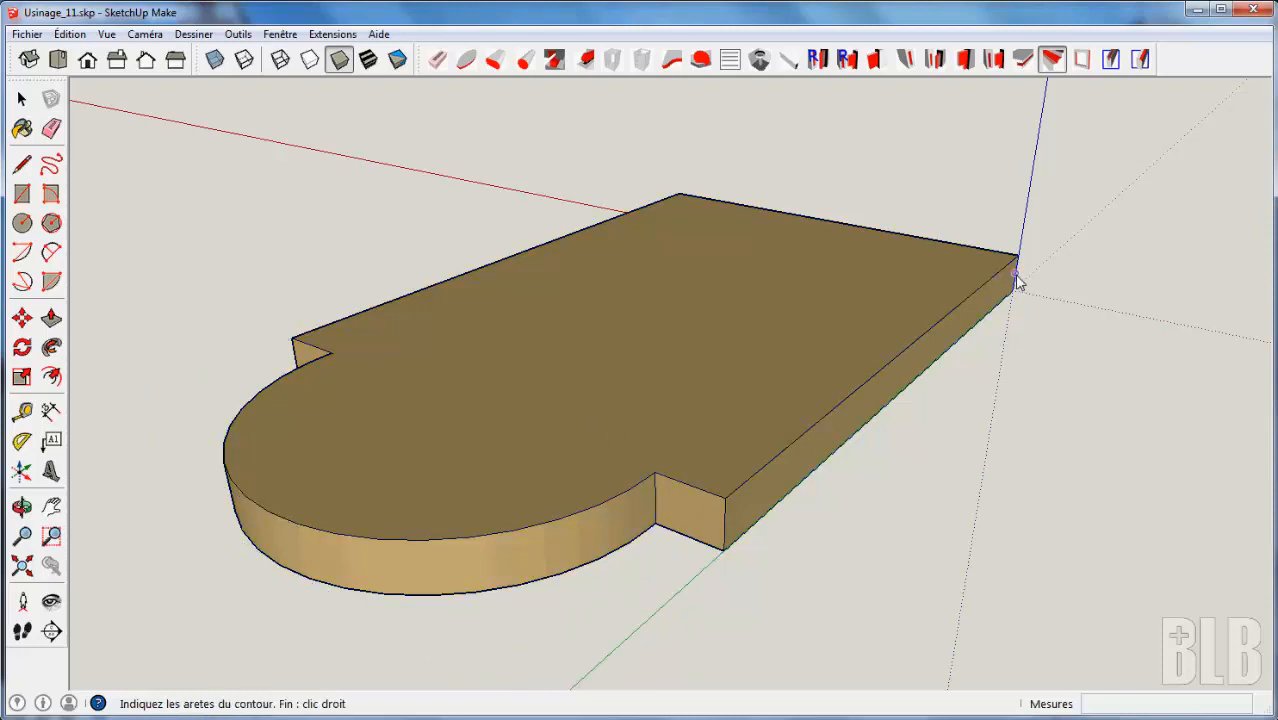
{"action": "left_click", "coordinate": [912, 343]}
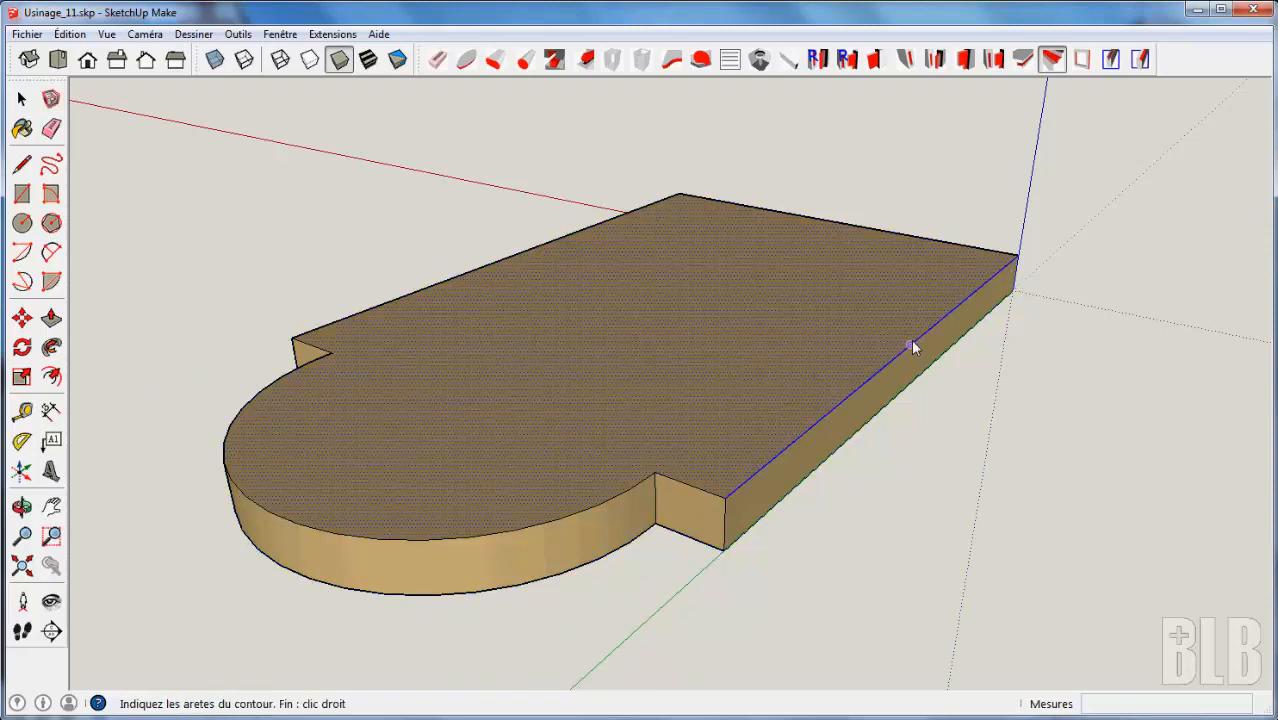
{"action": "left_click", "coordinate": [702, 490]}
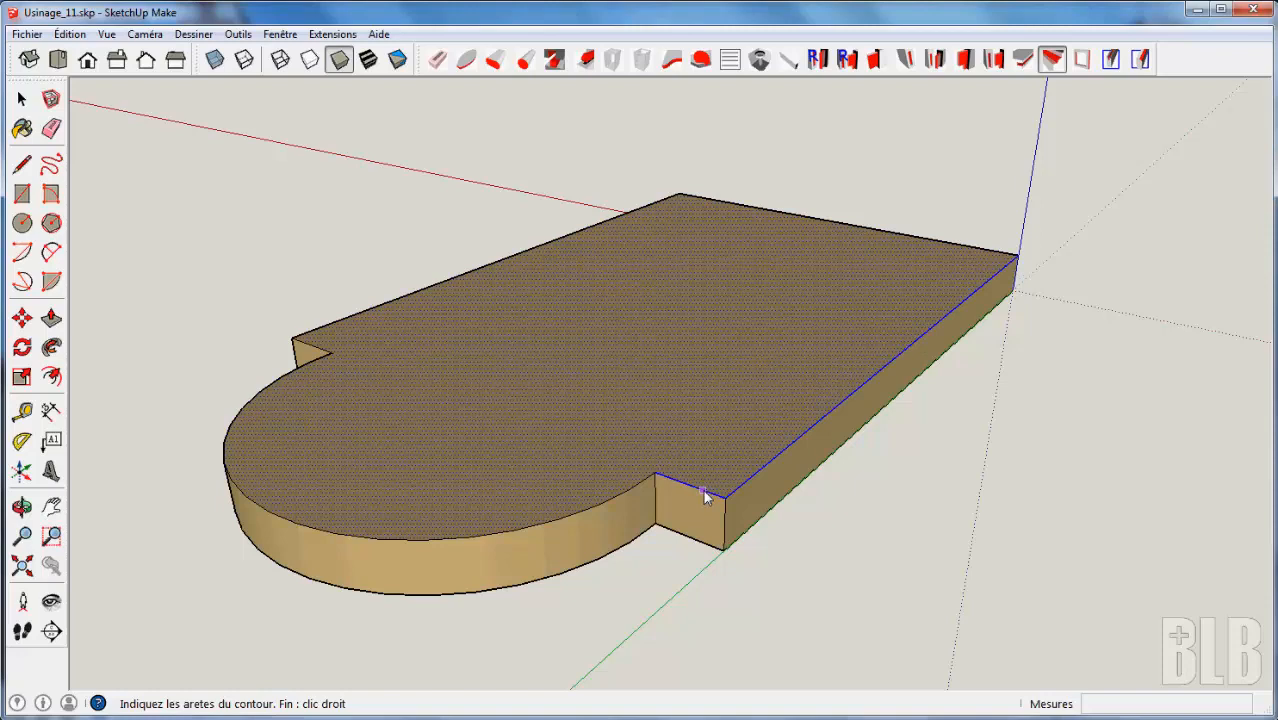
{"action": "left_click", "coordinate": [574, 512]}
{"action": "right_click", "coordinate": [574, 512]}
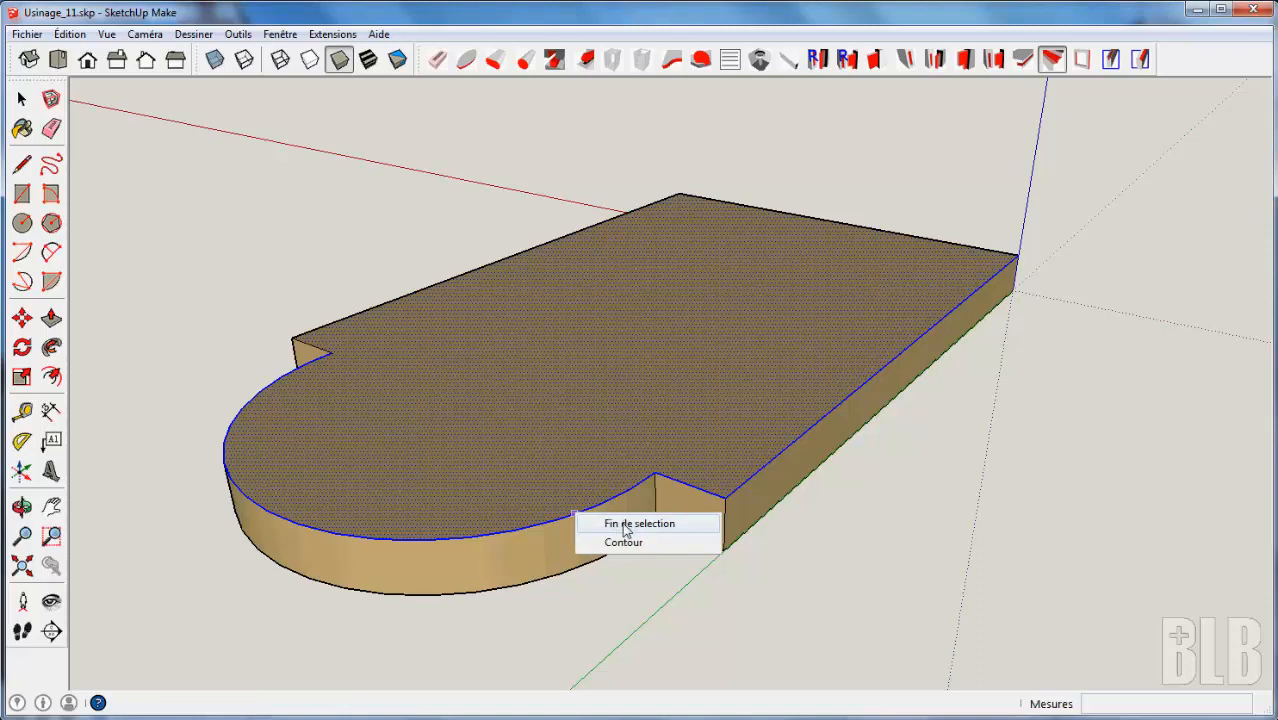
{"action": "left_click", "coordinate": [623, 525]}
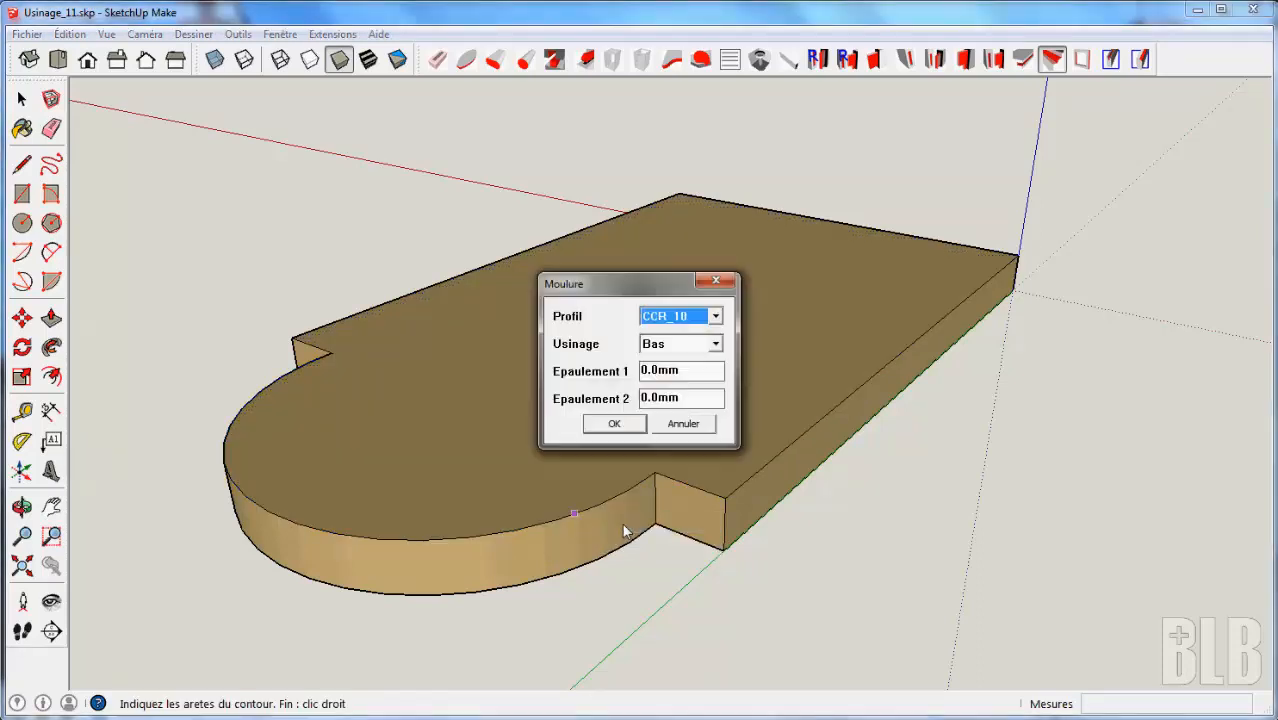
Review the available moulding profiles, and in Windows Explorer open the Usinage folder inside the BLB-Bois folder of Plugins
{"action": "left_click_drag", "start_coordinate": [642, 277], "coordinate": [572, 256]}
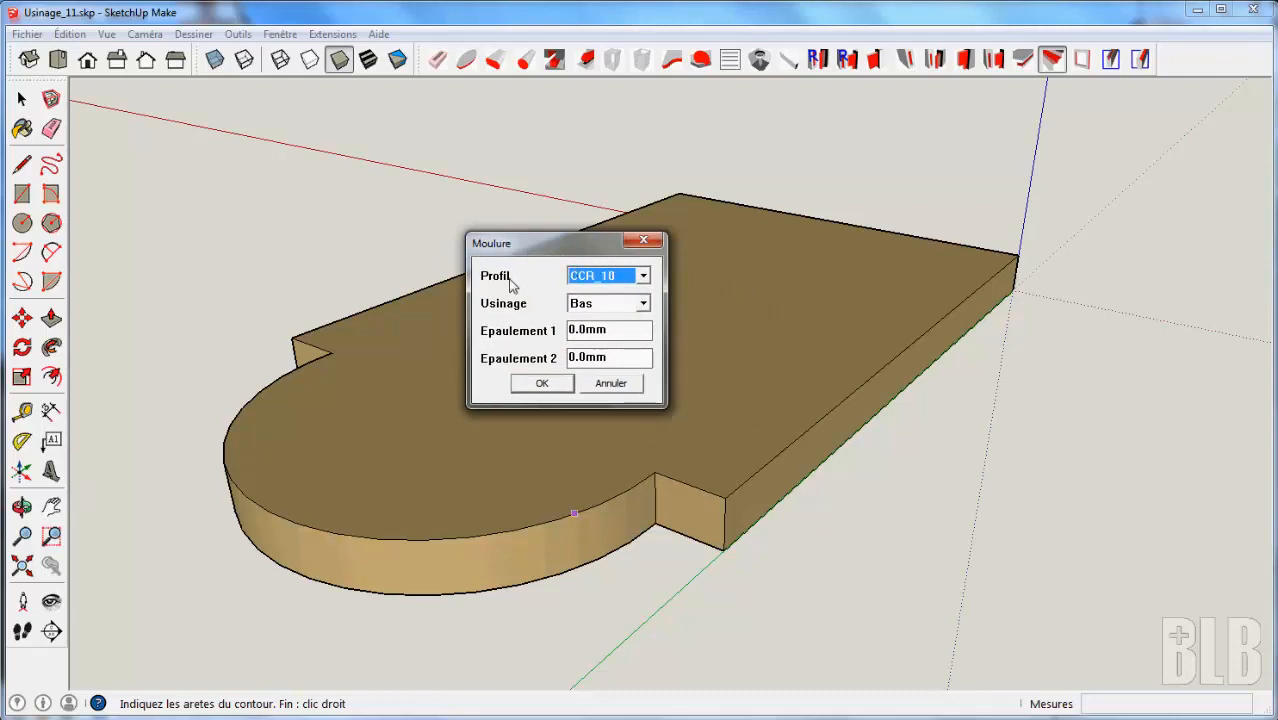
{"action": "left_click", "coordinate": [644, 276]}
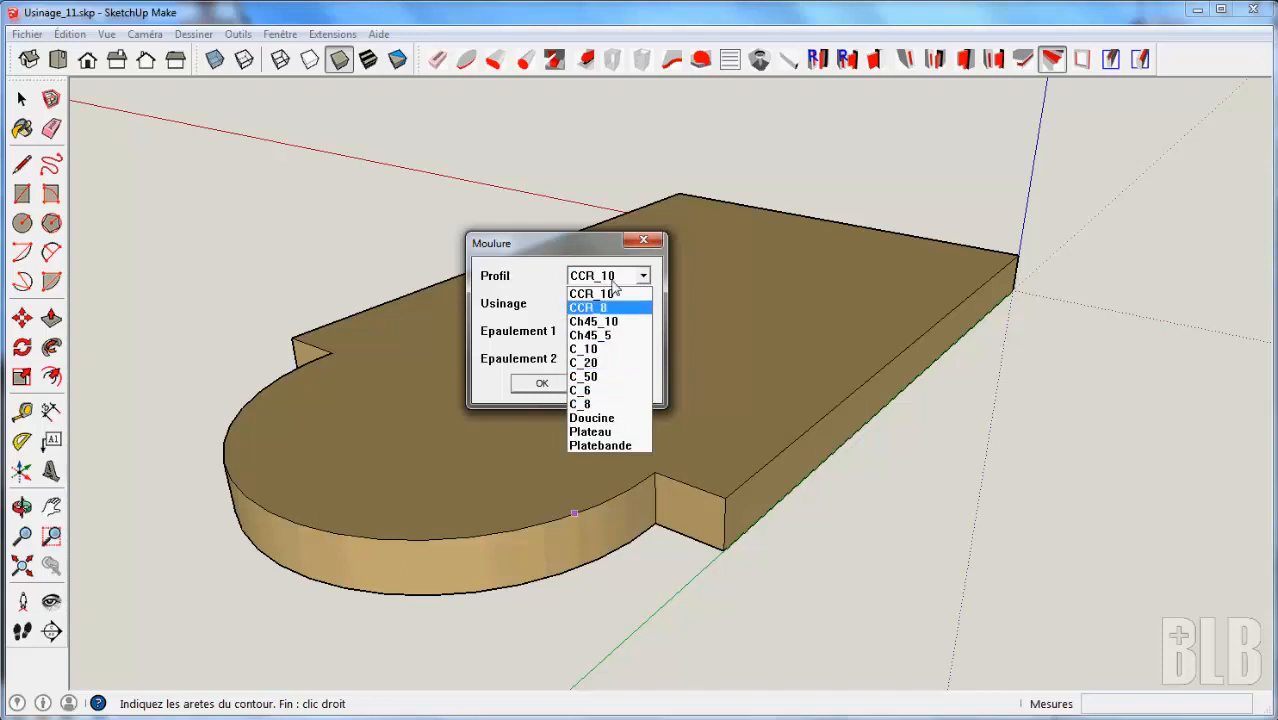
{"action": "left_click", "coordinate": [598, 245]}
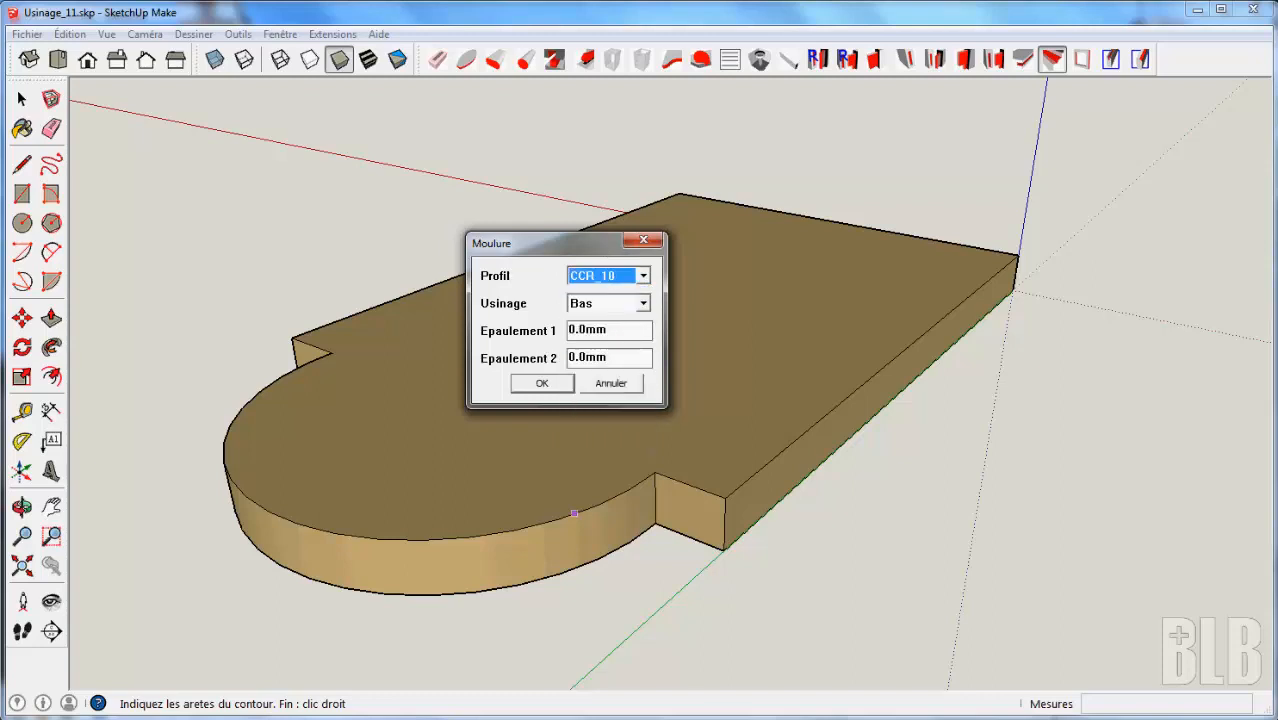
{"action": "left_click", "coordinate": [258, 717]}
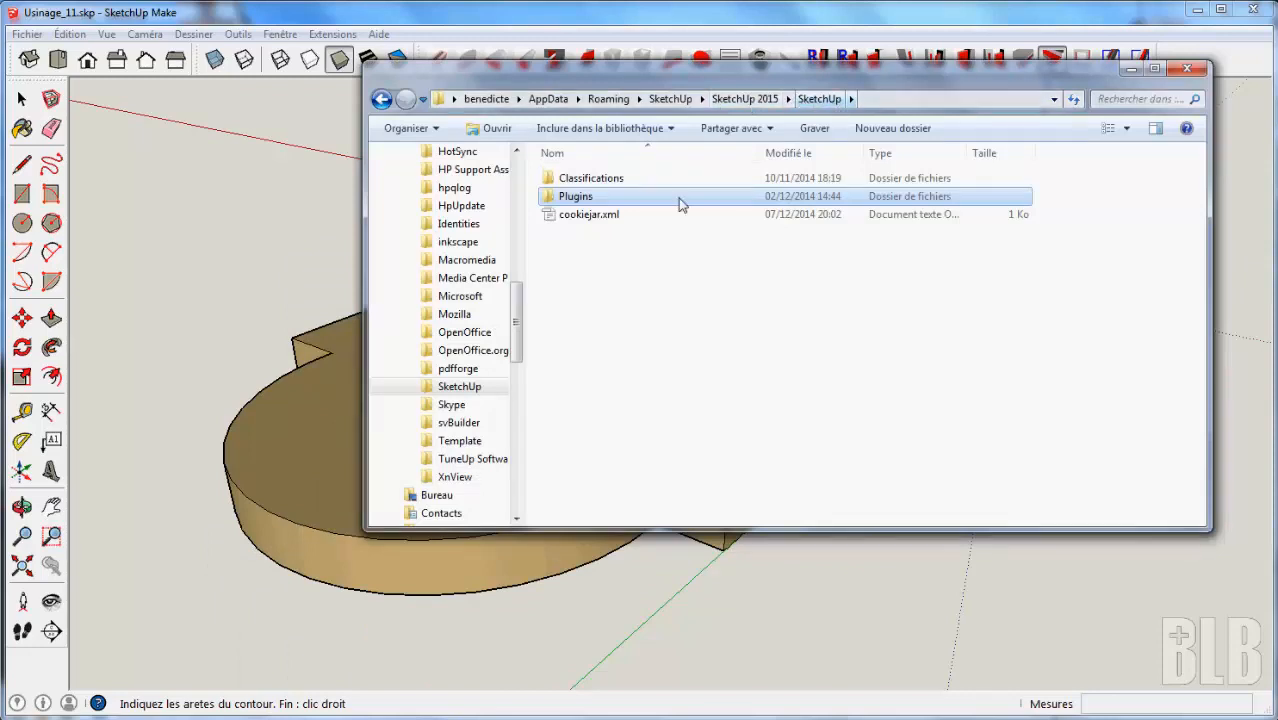
{"action": "double_click", "coordinate": [603, 205]}
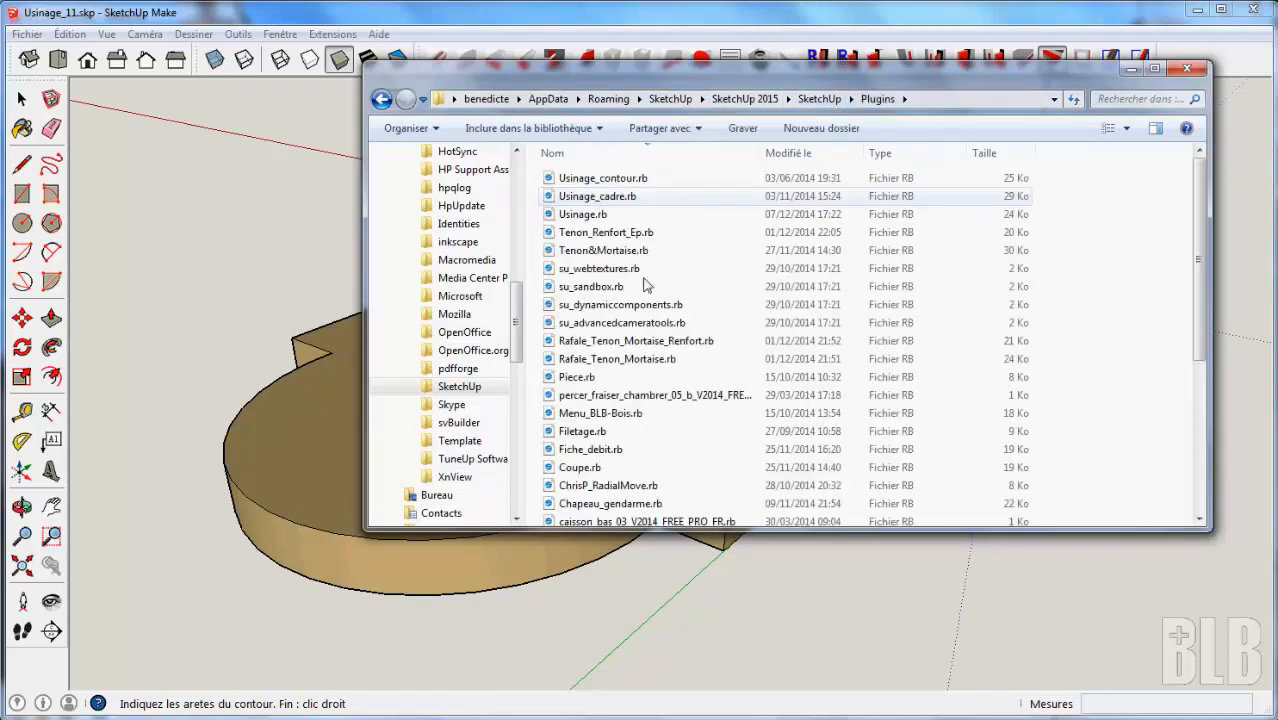
{"action": "scroll", "coordinate": [636, 432], "scroll_direction": "down", "scroll_amount": 7}
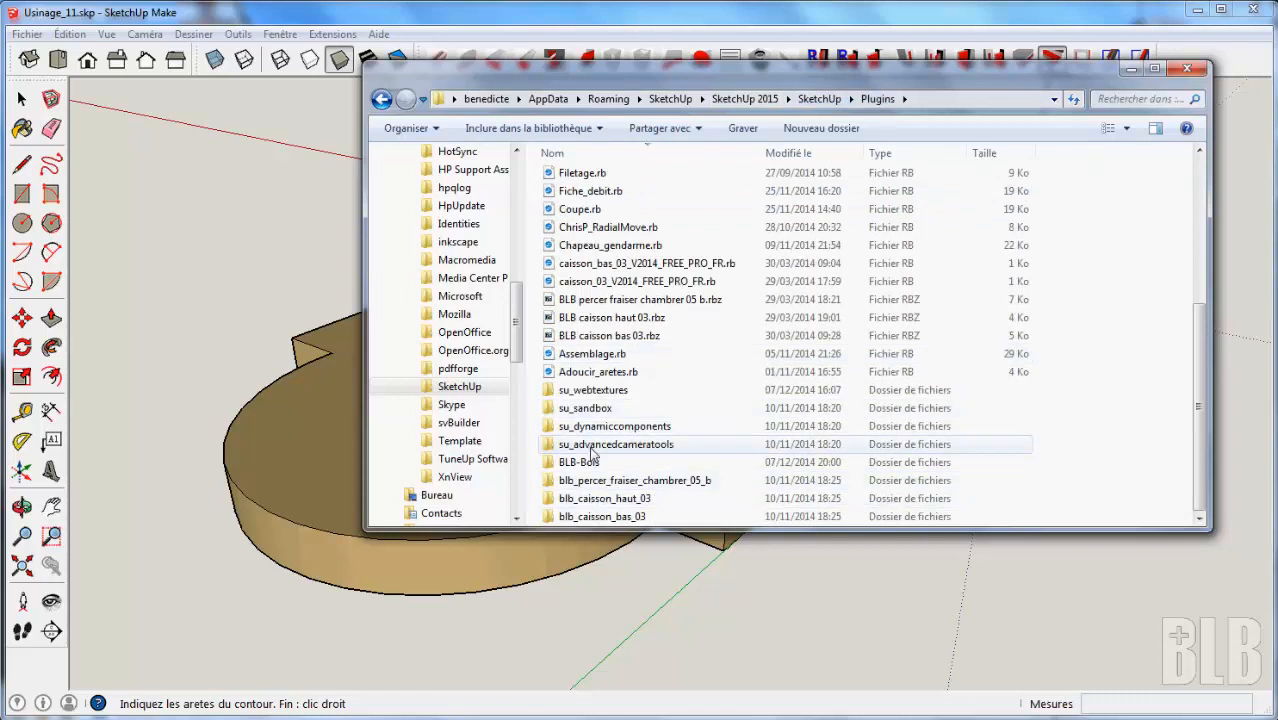
{"action": "double_click", "coordinate": [582, 464]}
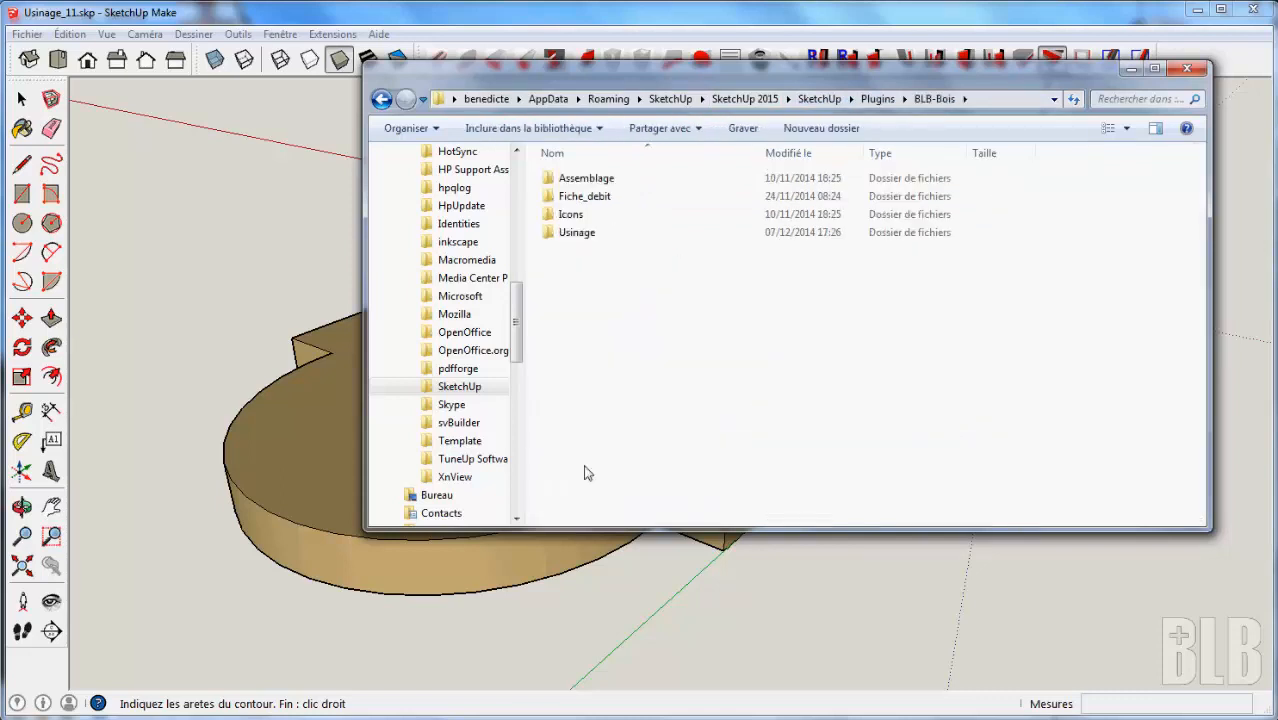
{"action": "double_click", "coordinate": [579, 234]}
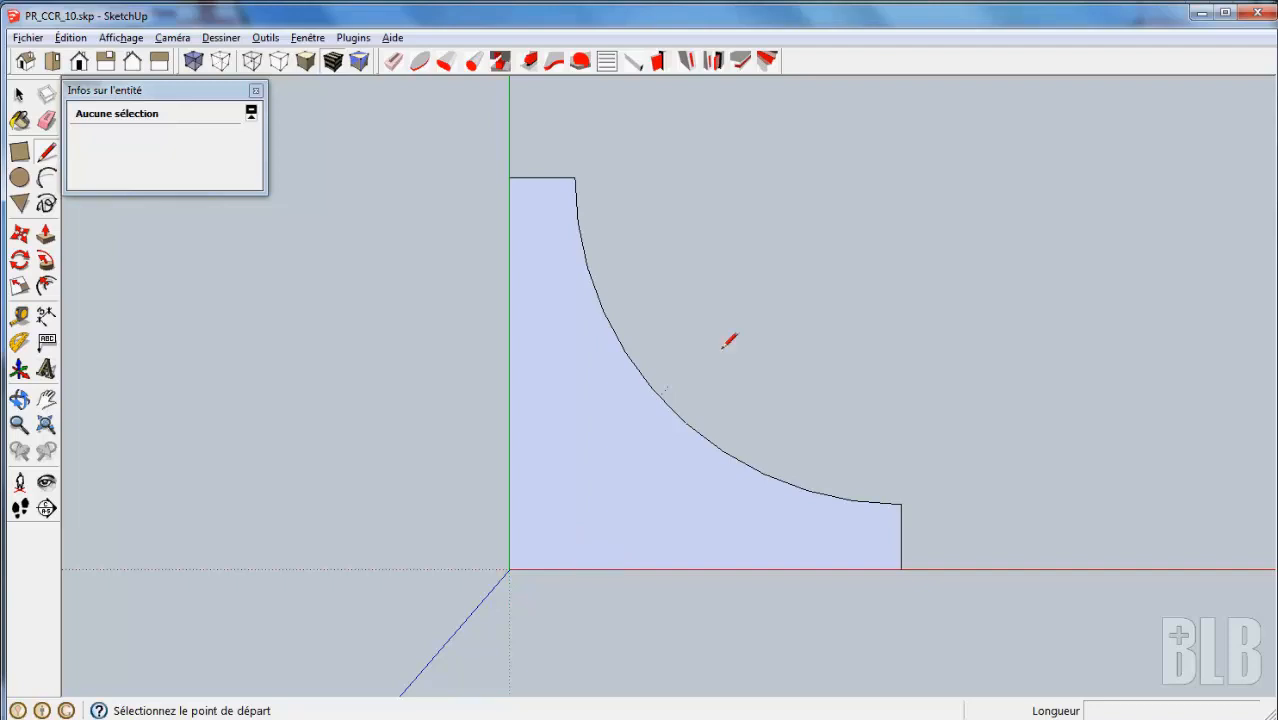
Examine the concave arc's entity info in the PR_CCR_10 profile drawing and return to the panel's moulding settings
{"action": "key", "text": "space"}
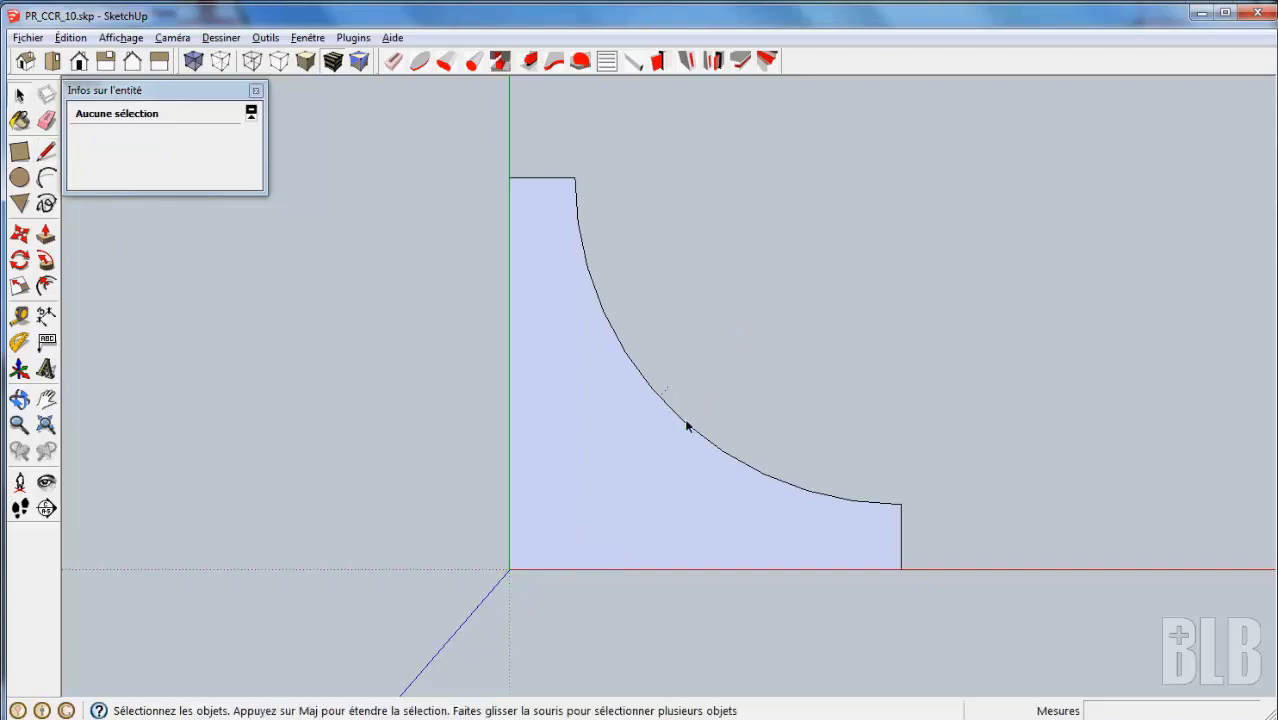
{"action": "left_click", "coordinate": [685, 422]}
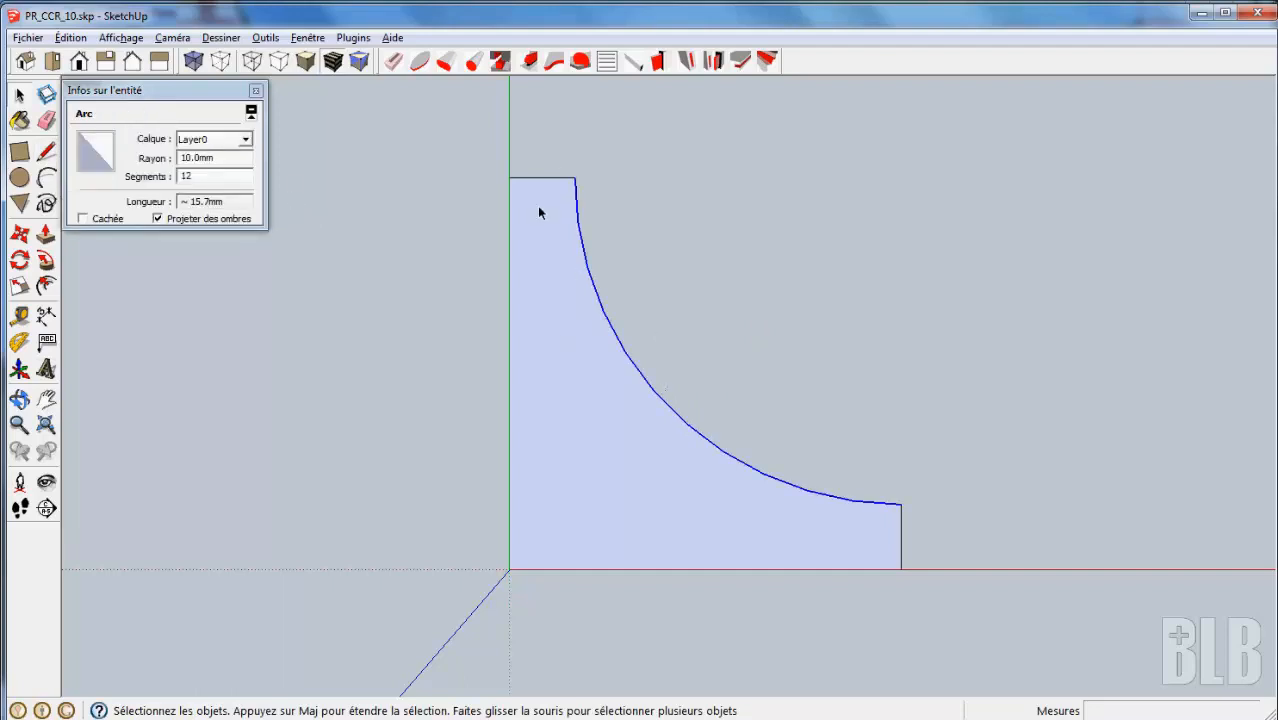
{"action": "left_click", "coordinate": [423, 293]}
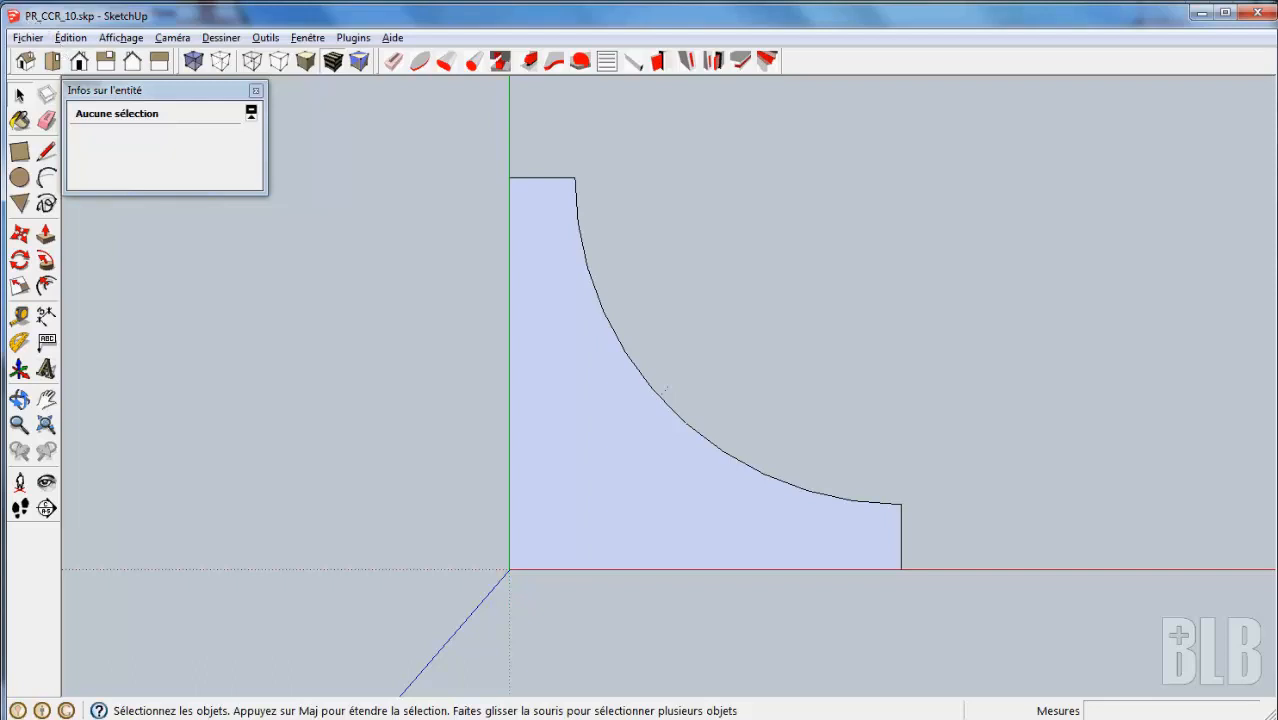
{"action": "key", "text": "alt+Tab"}
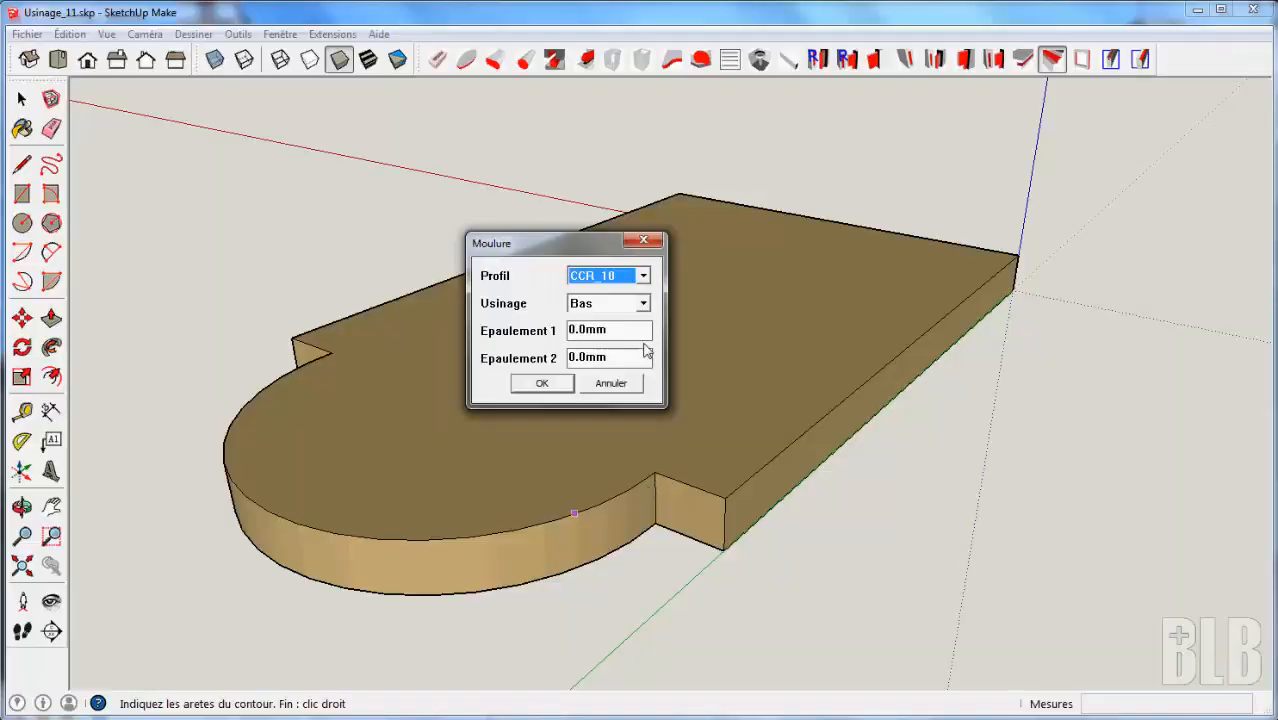
Cut the moulding with profile CCR_10, machining Bas and 0 mm for both shoulders, and decline another machining
{"action": "left_click", "coordinate": [643, 276]}
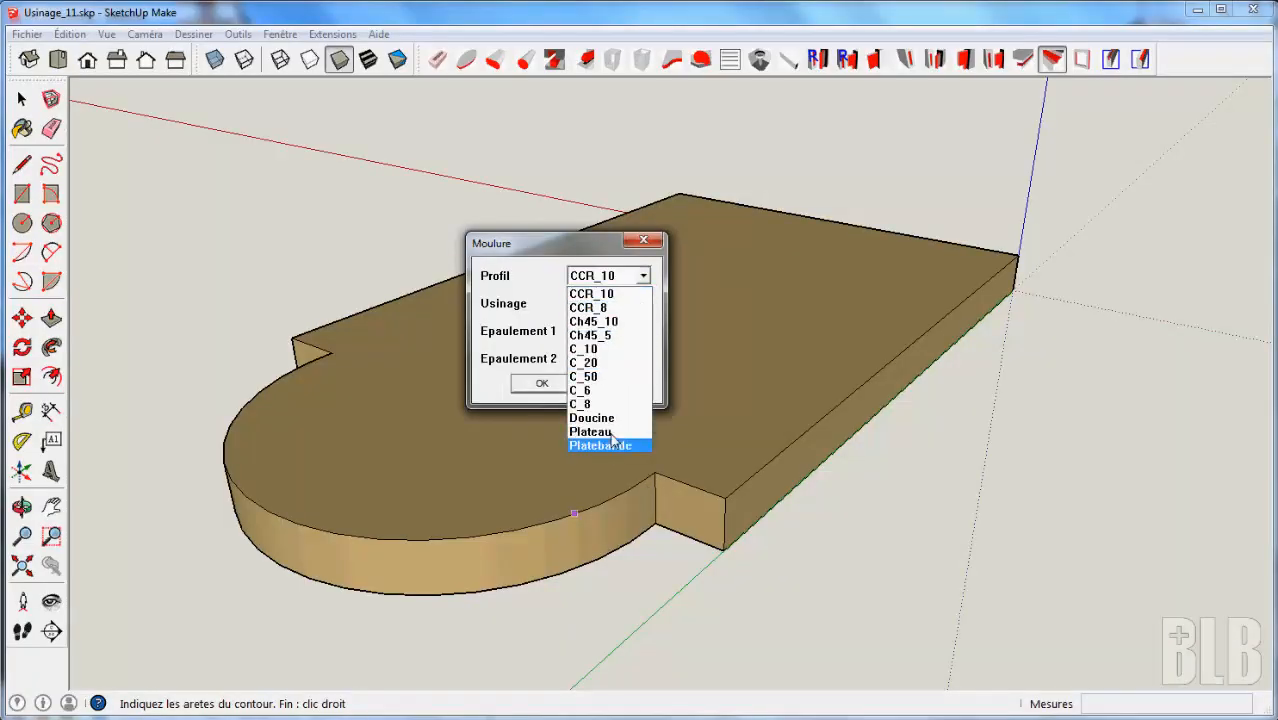
{"action": "left_click", "coordinate": [619, 295]}
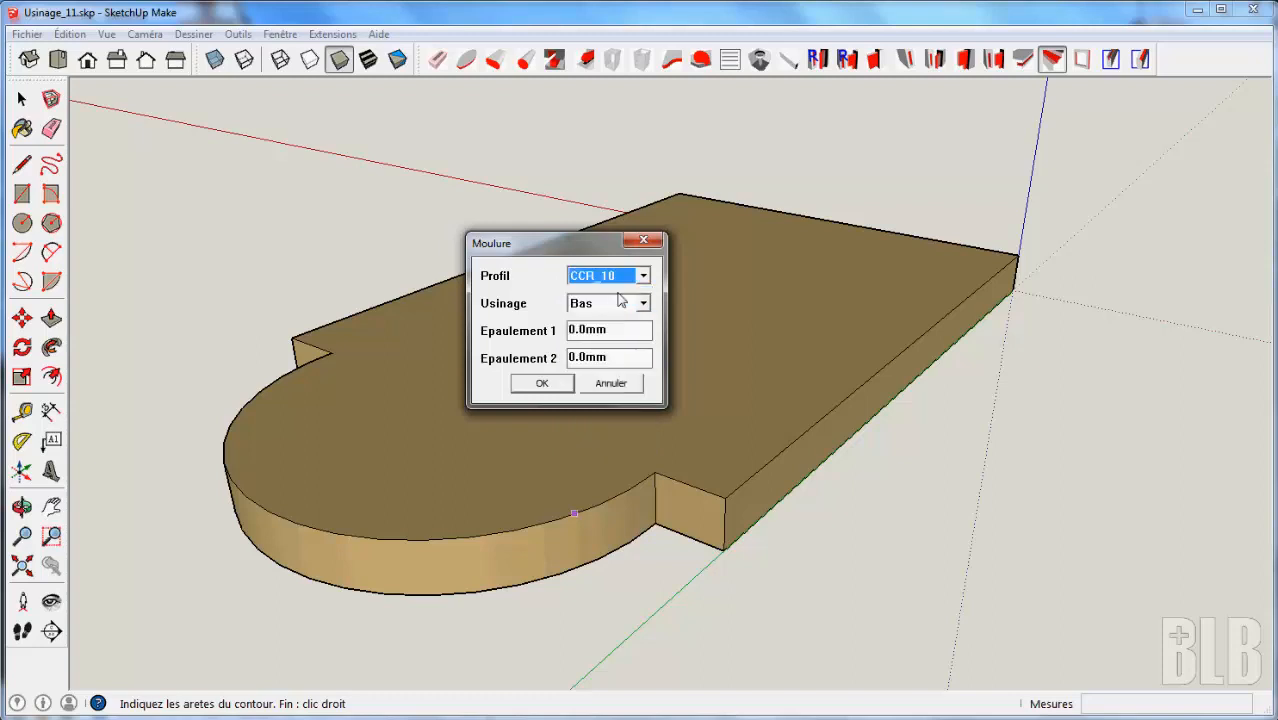
{"action": "left_click", "coordinate": [567, 384]}
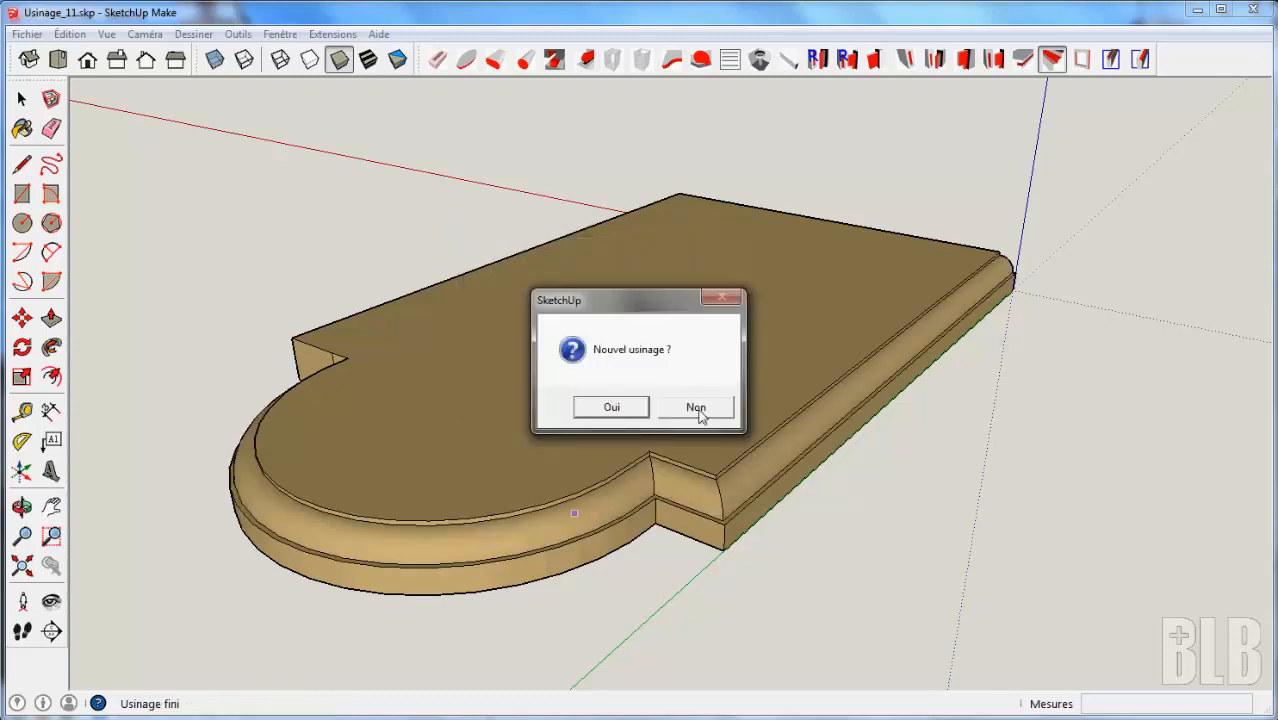
{"action": "left_click", "coordinate": [695, 404]}
Inspect the moulded edges from both sides and undo the moulding cut
{"action": "middle_click_drag", "start_coordinate": [1086, 443], "coordinate": [565, 500]}
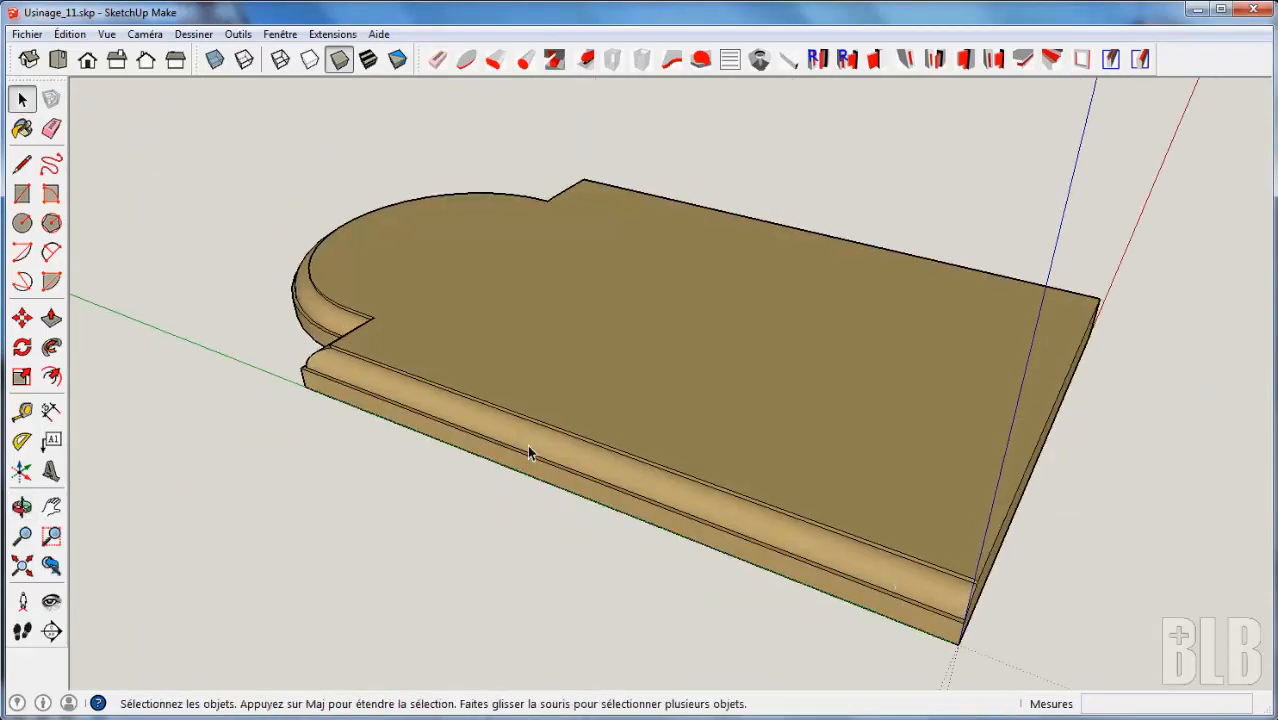
{"action": "middle_click_drag", "start_coordinate": [282, 338], "coordinate": [754, 277]}
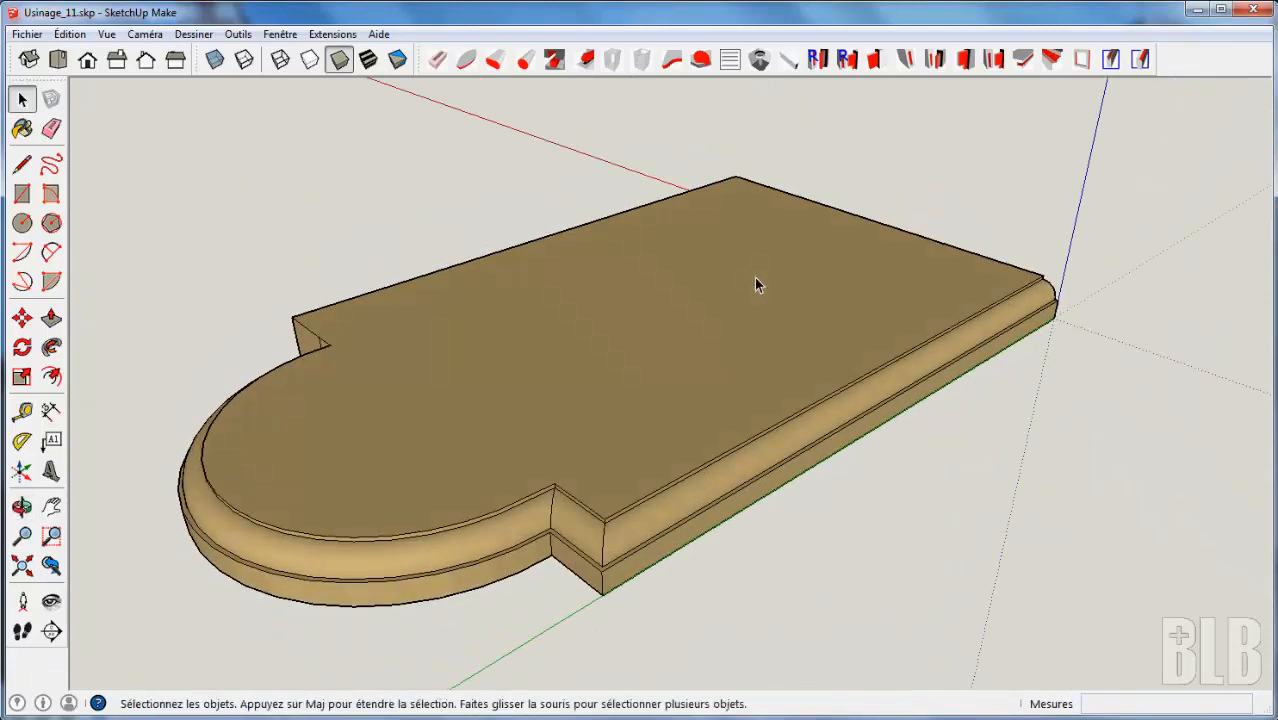
{"action": "left_click", "coordinate": [76, 36]}
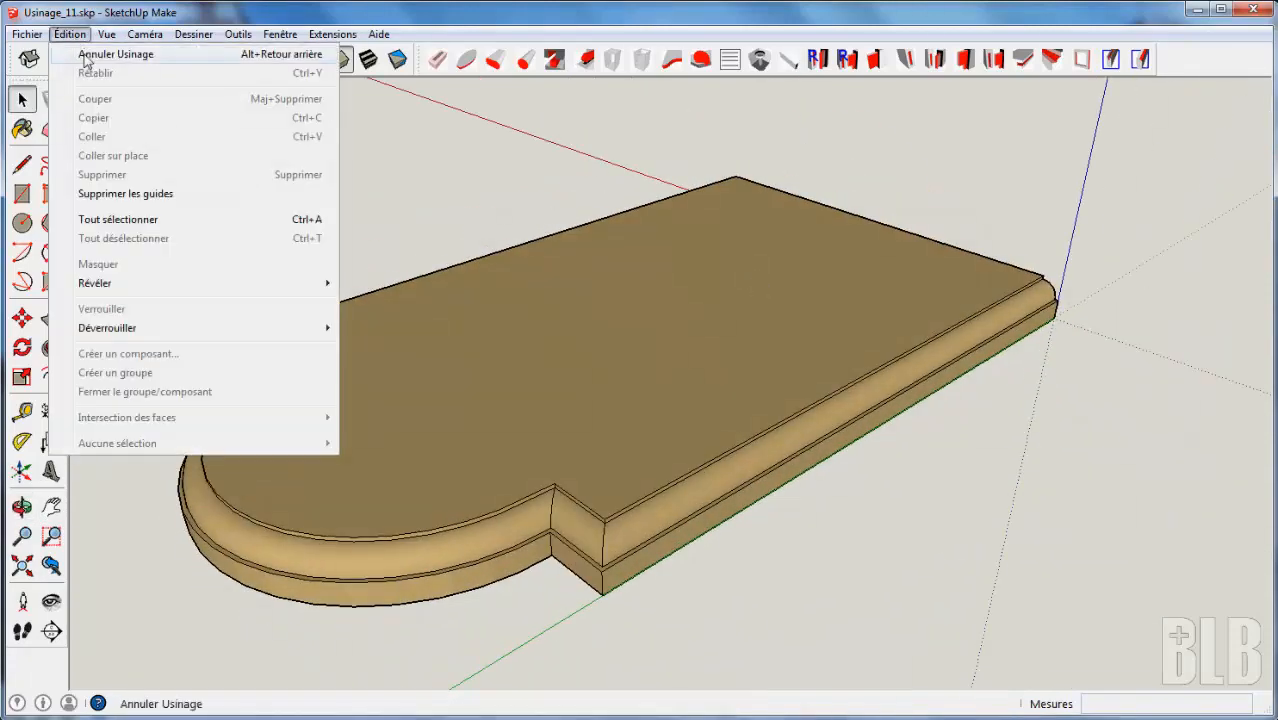
{"action": "left_click", "coordinate": [87, 56]}
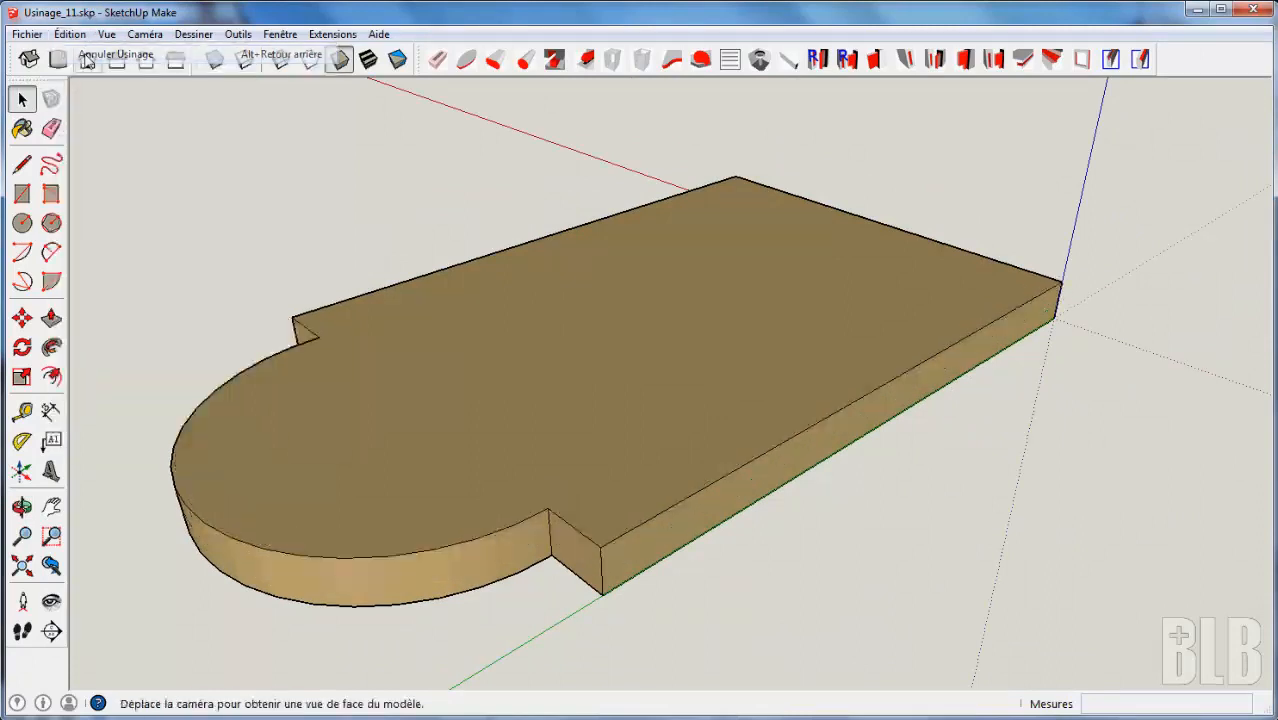
Start a moulding on the panel from its vertical corner edge, using the Contour option to follow the whole bottom-face outline
{"action": "left_click", "coordinate": [1053, 62]}
{"action": "left_click", "coordinate": [820, 331]}
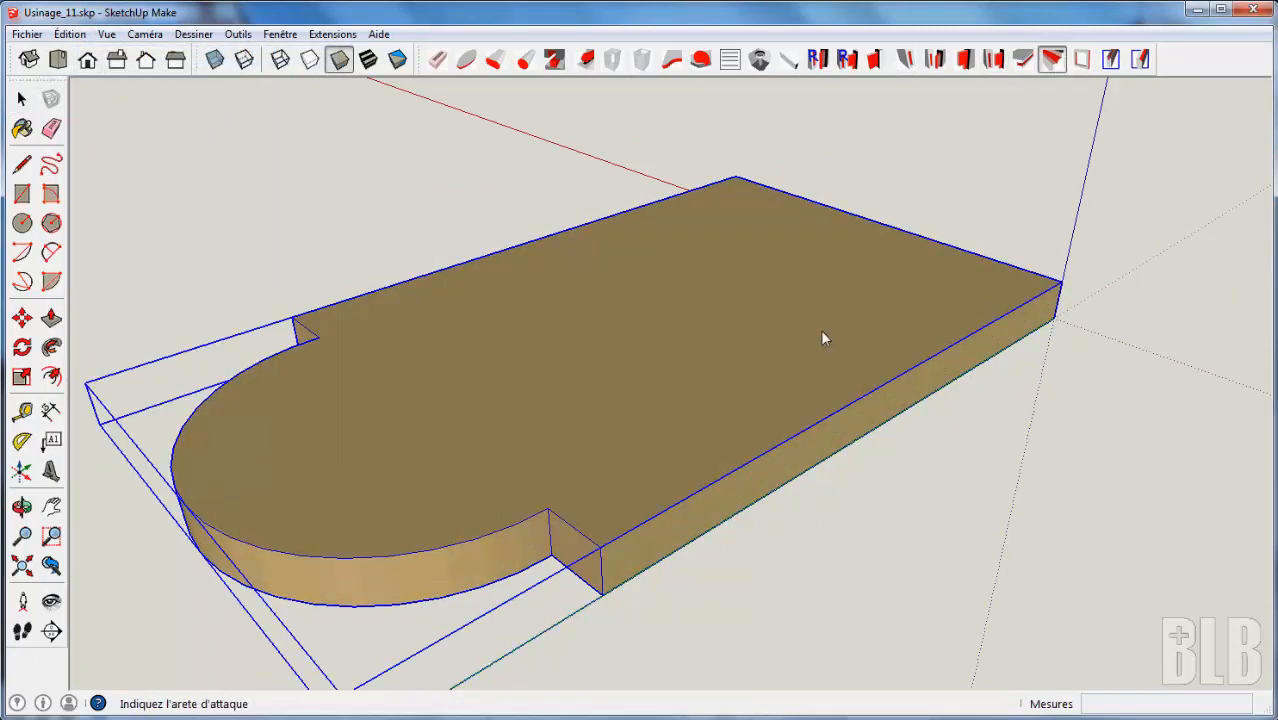
{"action": "scroll", "coordinate": [1078, 322], "scroll_direction": "up", "scroll_amount": 3}
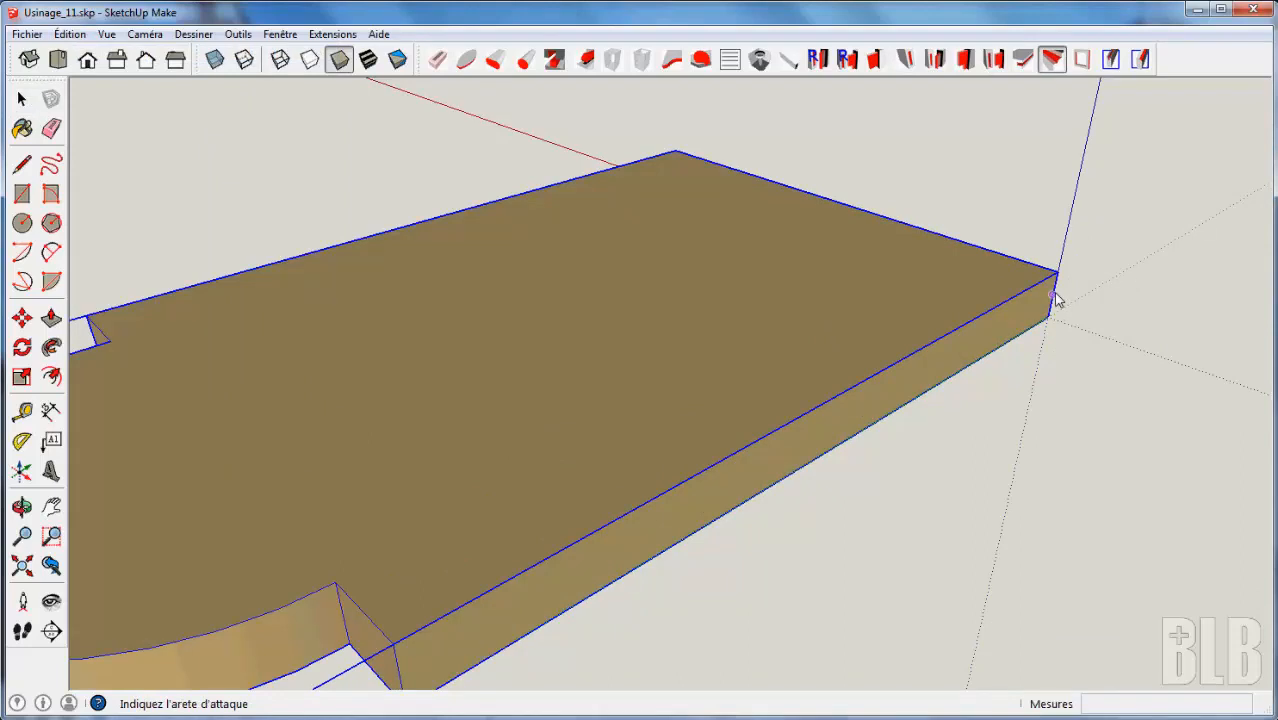
{"action": "left_click", "coordinate": [1055, 297]}
{"action": "left_click", "coordinate": [862, 429]}
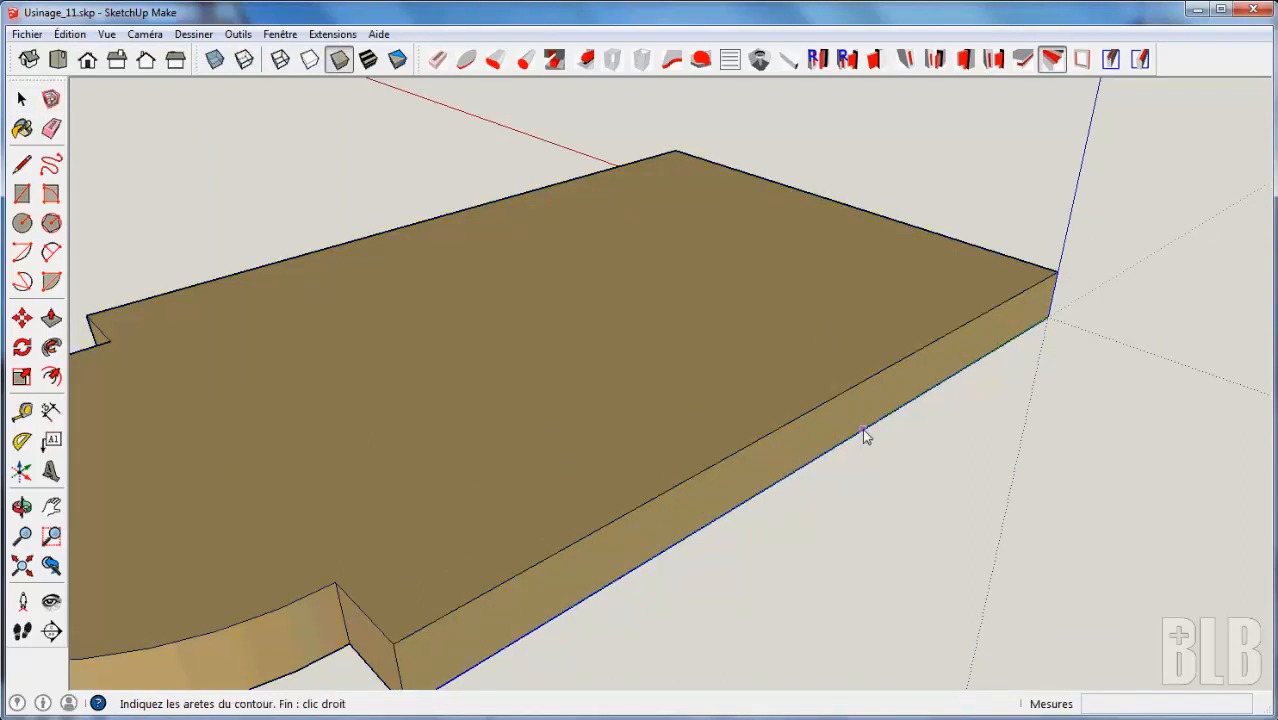
{"action": "right_click", "coordinate": [863, 431]}
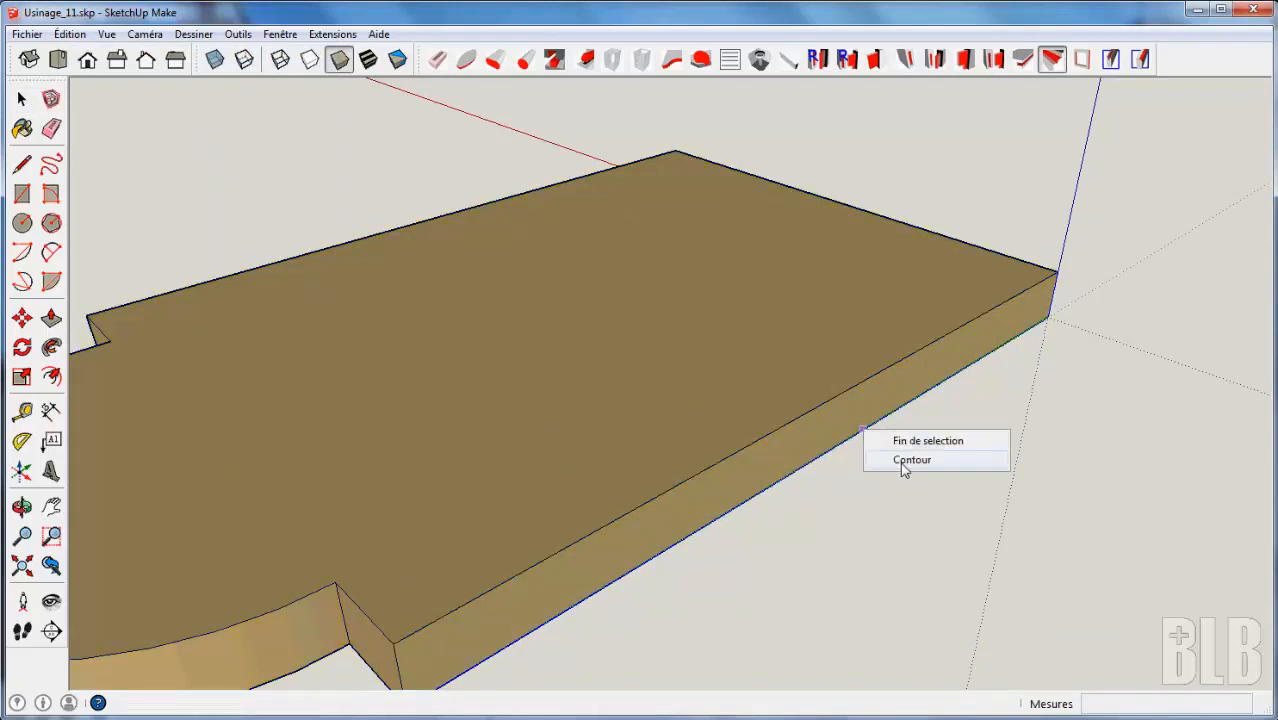
{"action": "left_click", "coordinate": [903, 462]}
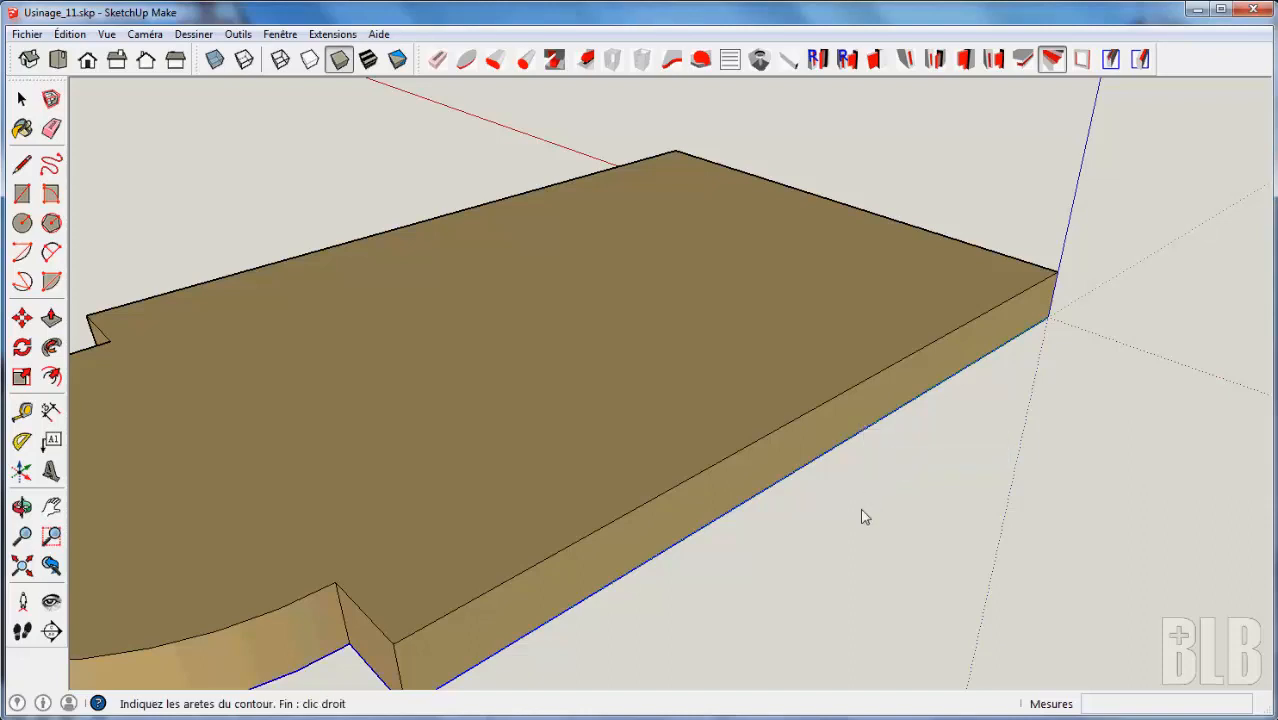
{"action": "middle_click_drag", "start_coordinate": [864, 516], "coordinate": [976, 428]}
{"action": "scroll", "coordinate": [976, 428], "scroll_direction": "down", "scroll_amount": 5}
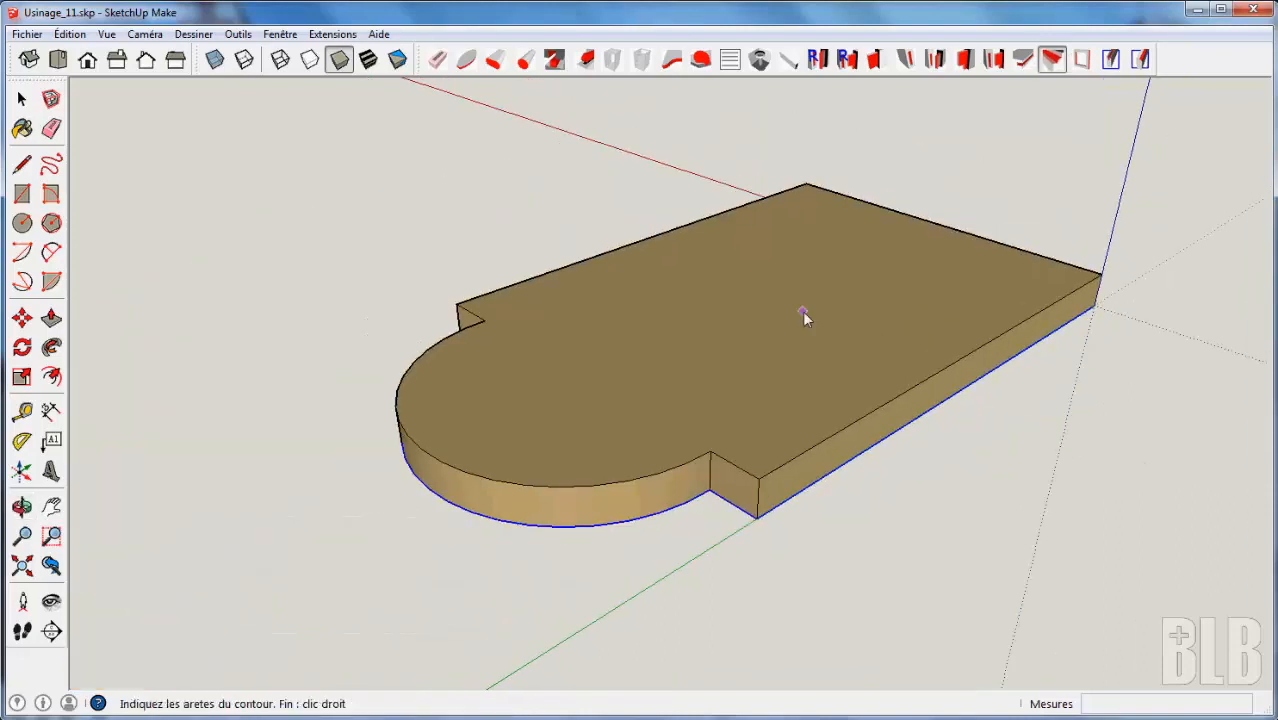
{"action": "right_click", "coordinate": [802, 311]}
{"action": "left_click", "coordinate": [877, 326]}
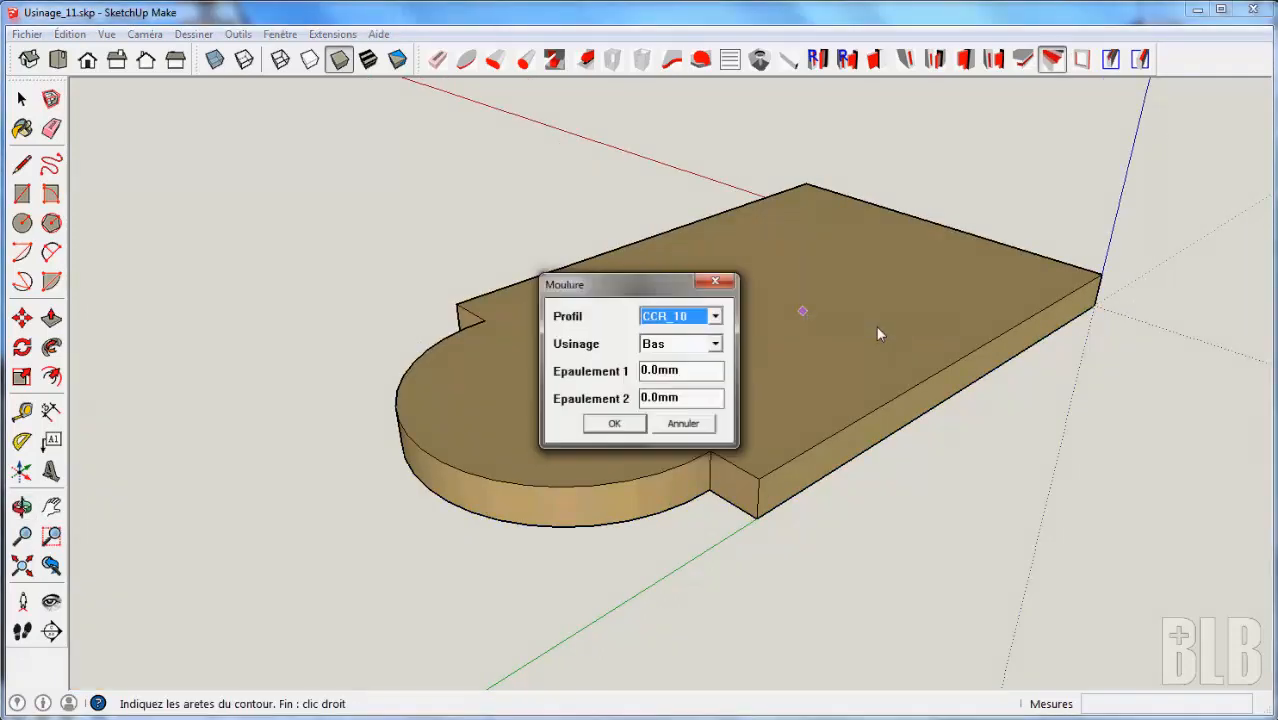
Choose the Platebande moulding profile and view its shape in the PR_Platebande drawing before returning to the panel's moulding settings
{"action": "left_click", "coordinate": [716, 317]}
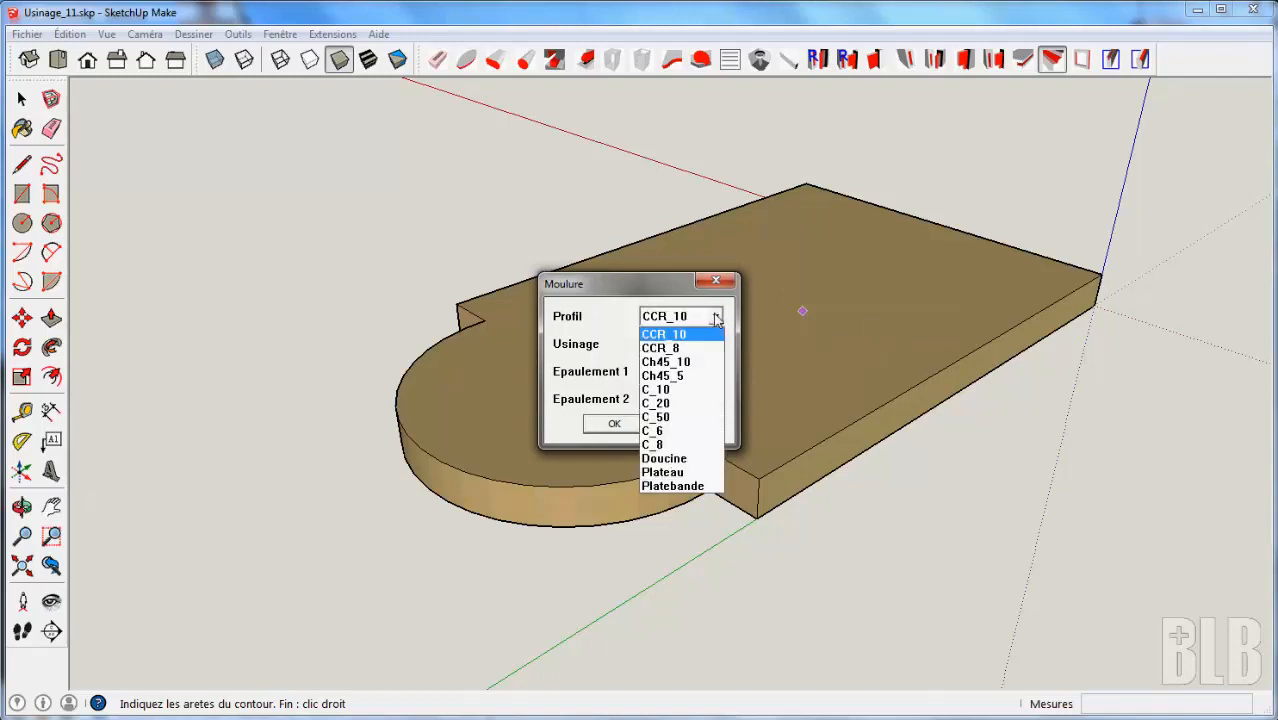
{"action": "left_click", "coordinate": [692, 488]}
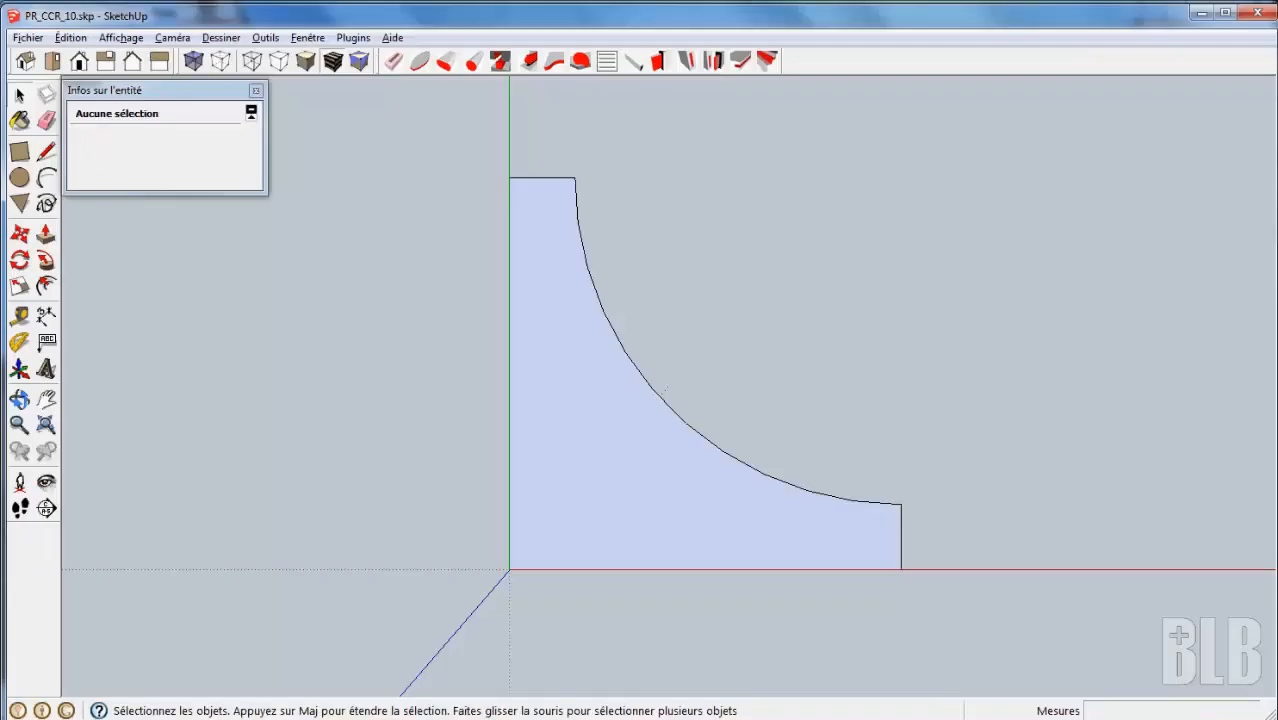
{"action": "left_click", "coordinate": [27, 40]}
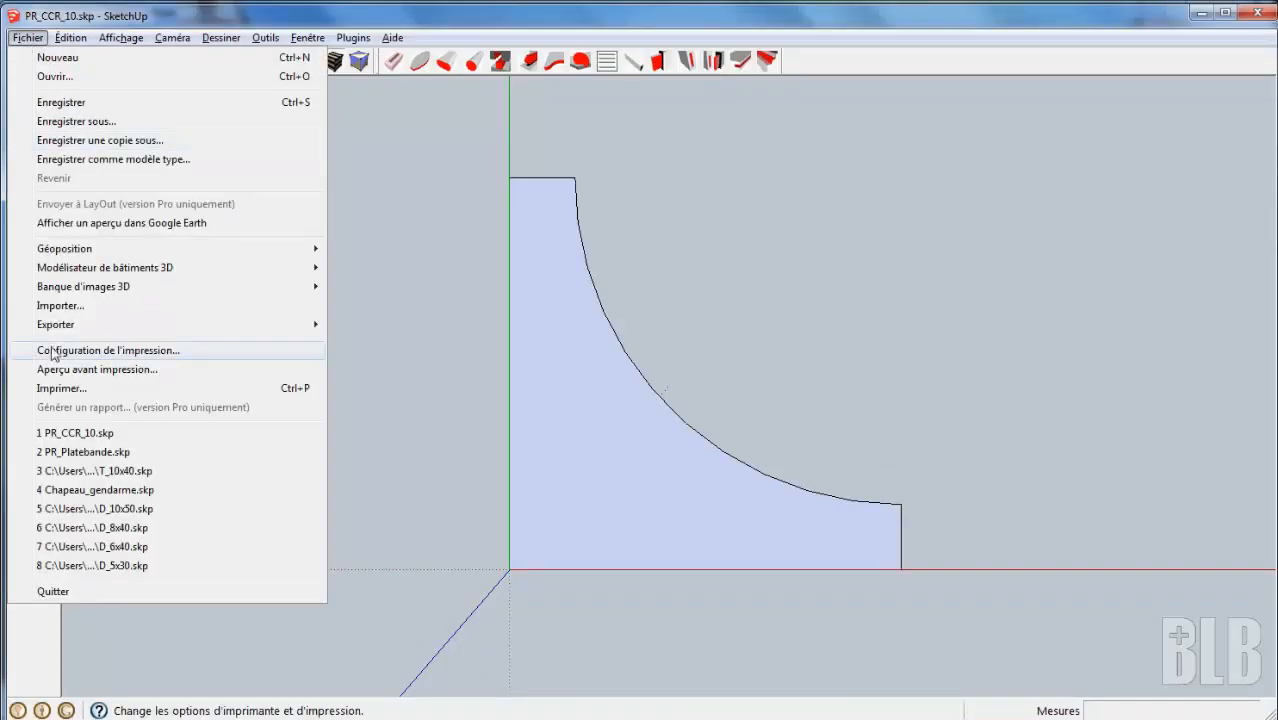
{"action": "left_click", "coordinate": [80, 448]}
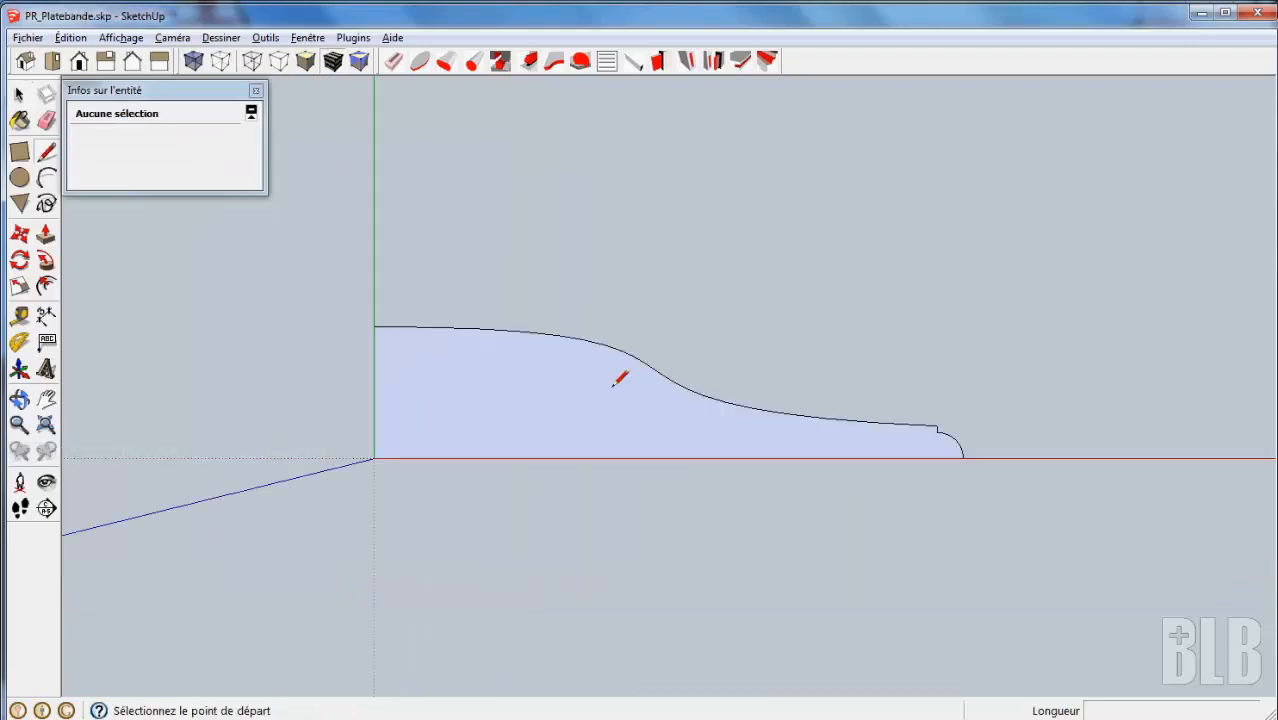
{"action": "left_click", "coordinate": [1205, 14]}
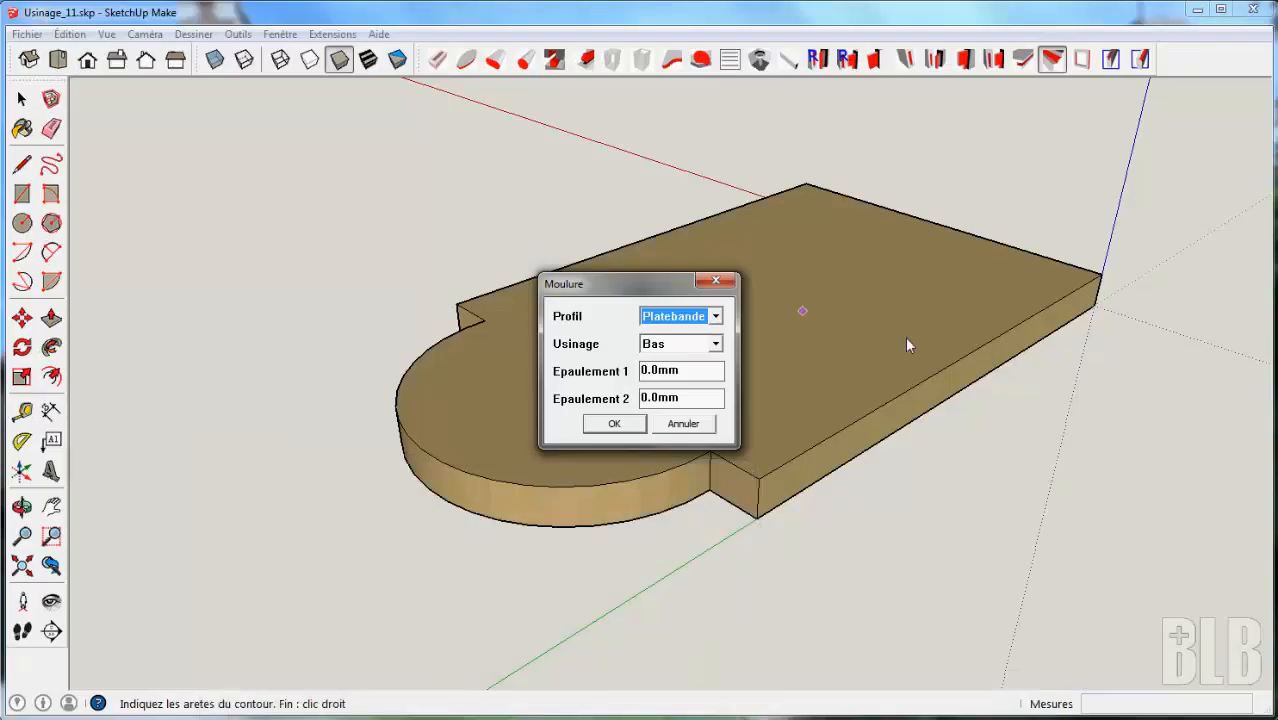
Cut the Platebande moulding around the panel with machining Haut and 0 mm for both shoulders, decline another machining, and inspect the moulded edges
{"action": "left_click", "coordinate": [715, 344]}
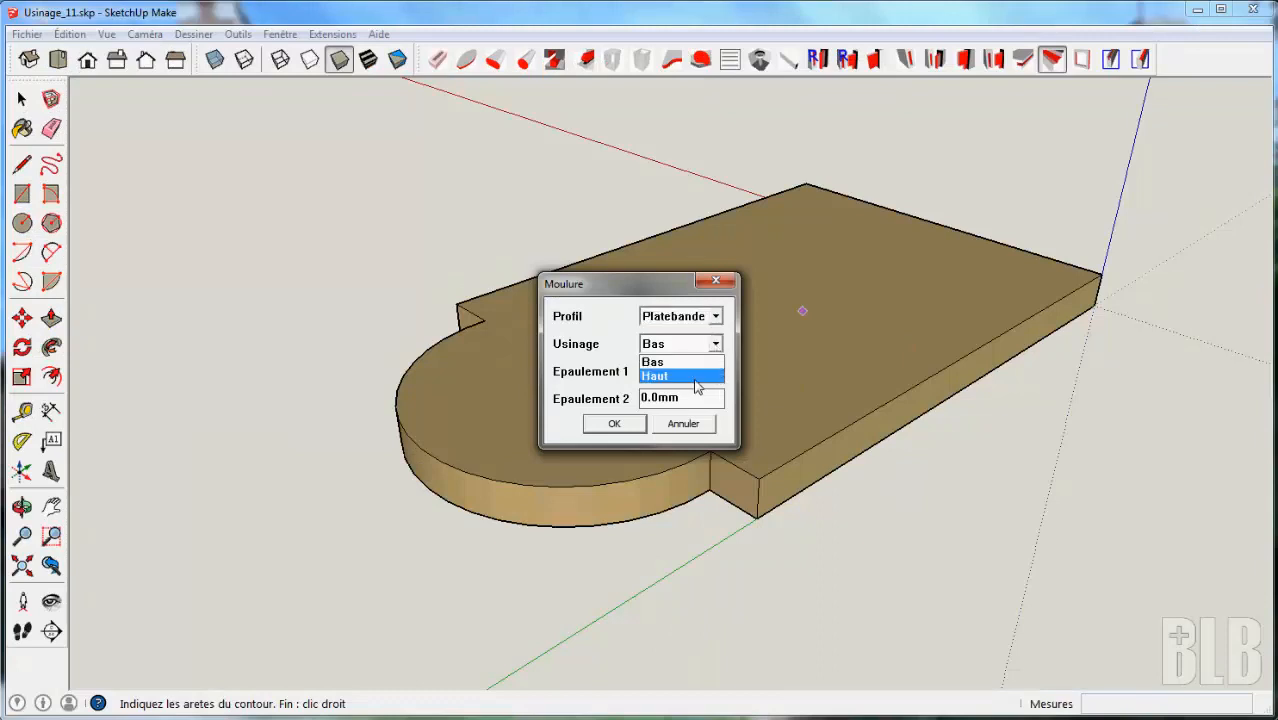
{"action": "left_click", "coordinate": [688, 373]}
{"action": "left_click", "coordinate": [634, 424]}
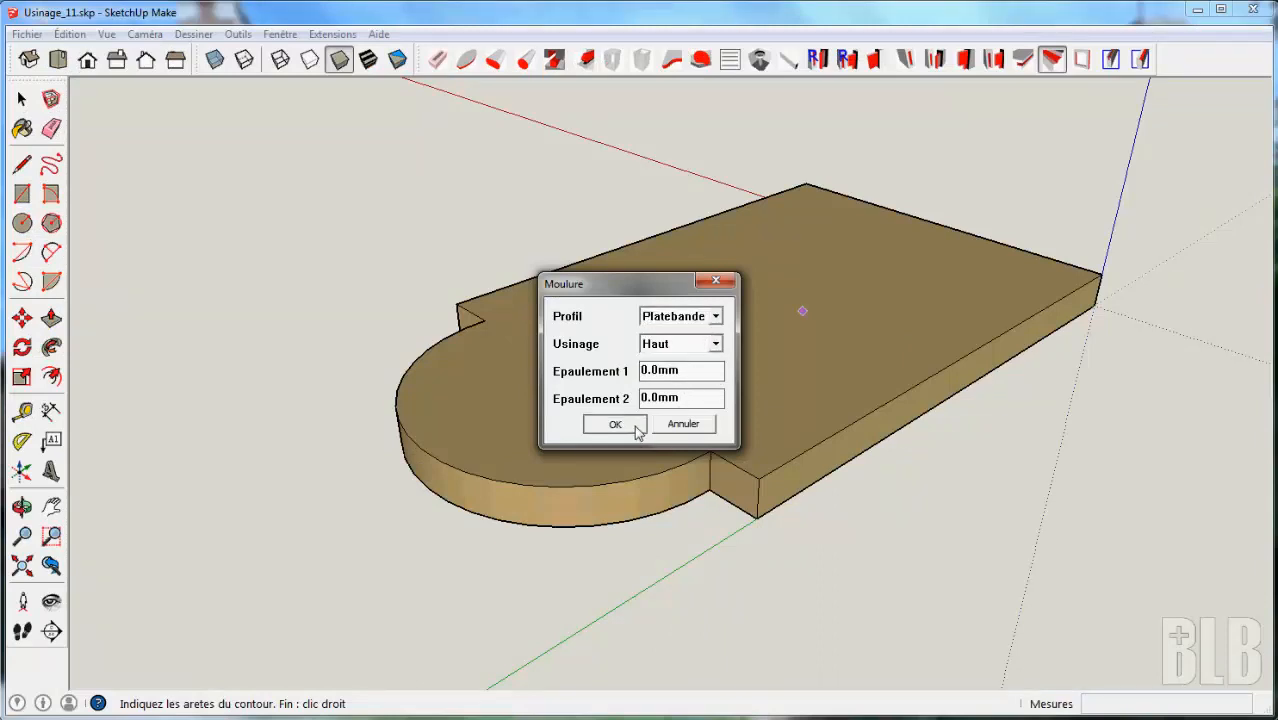
{"action": "left_click", "coordinate": [694, 405]}
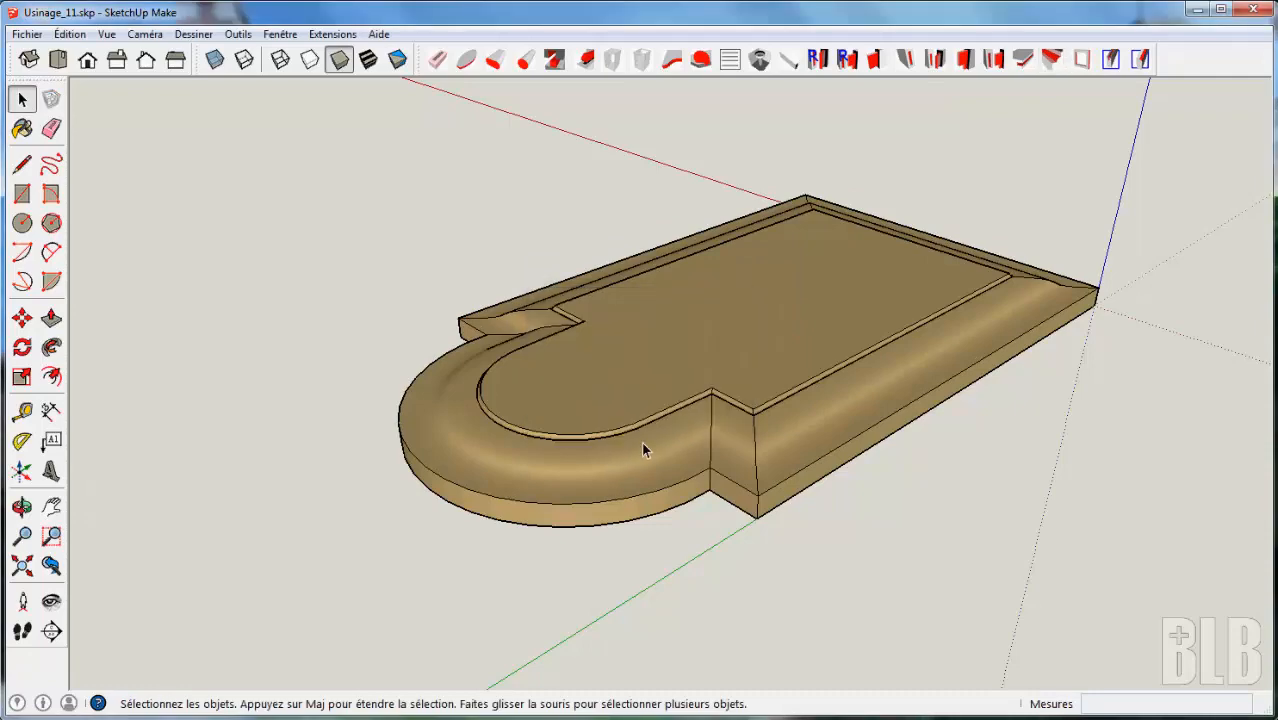
{"action": "middle_click_drag", "start_coordinate": [641, 441], "coordinate": [851, 460]}
{"action": "left_click_drag", "start_coordinate": [851, 460], "coordinate": [643, 562]}
{"action": "key", "text": "space"}
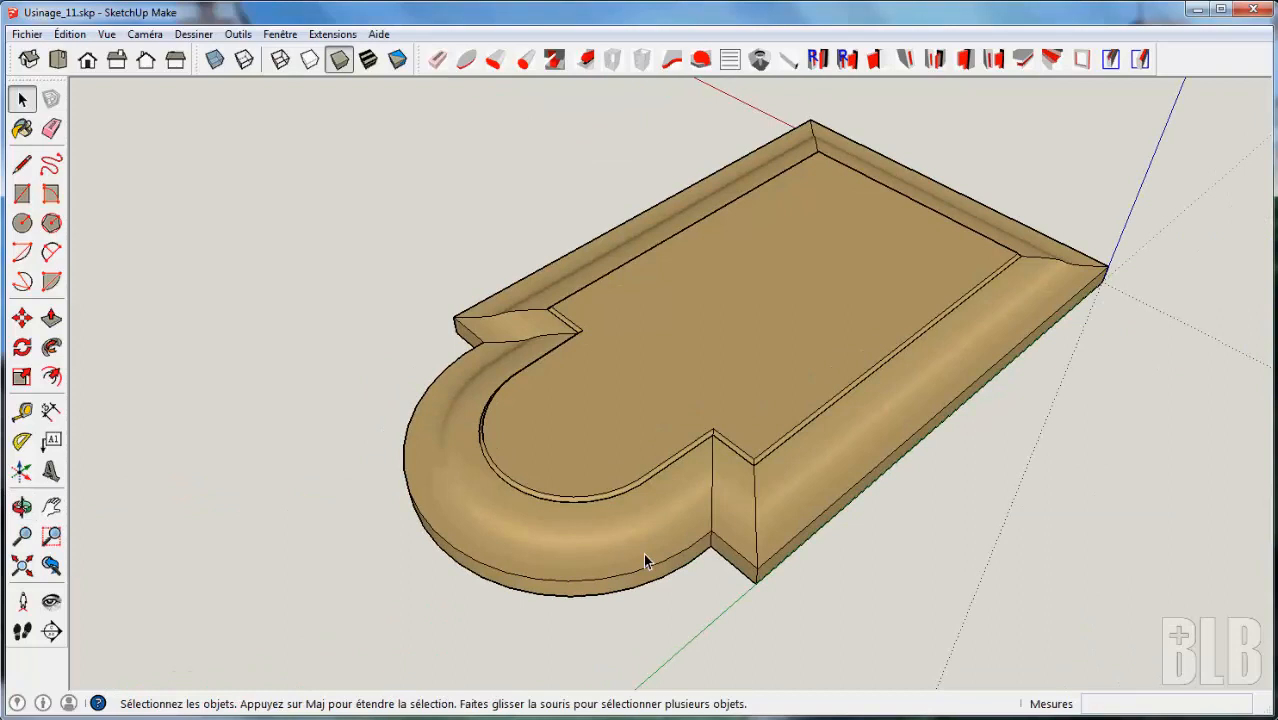